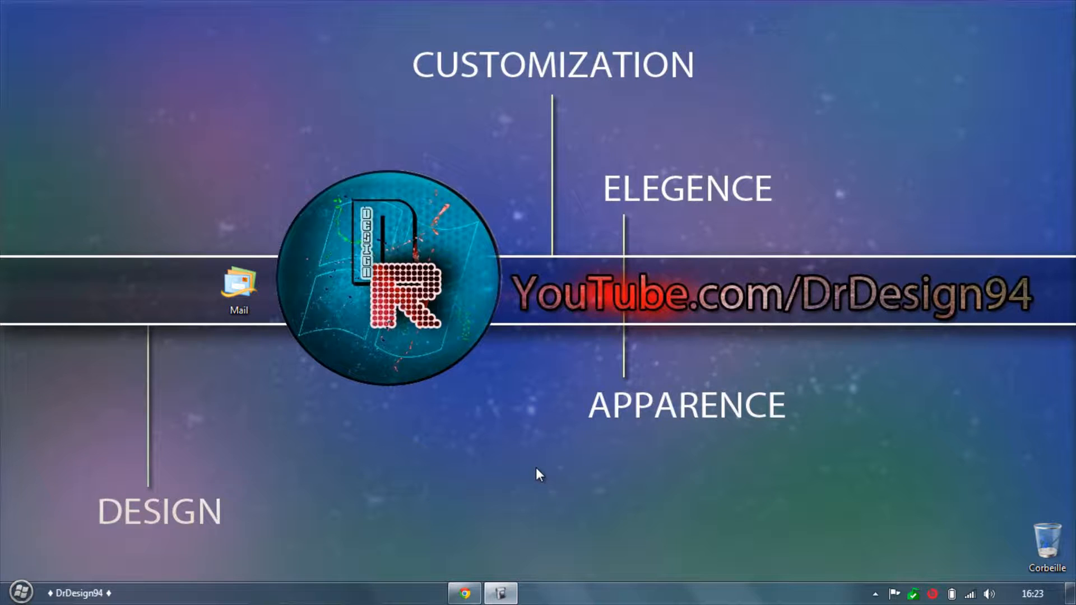
click(465, 594)
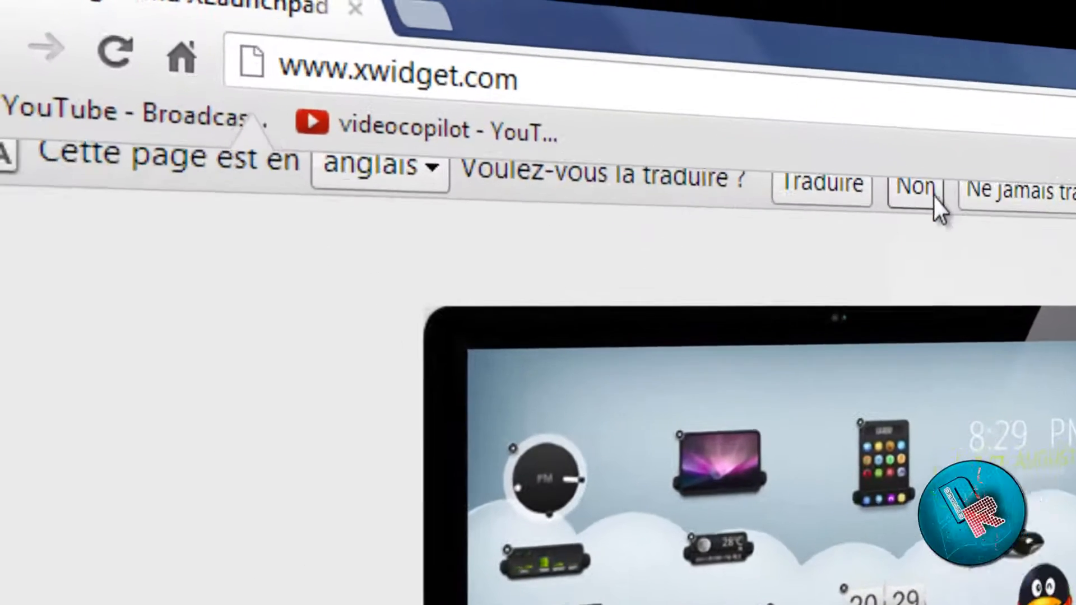
click(933, 195)
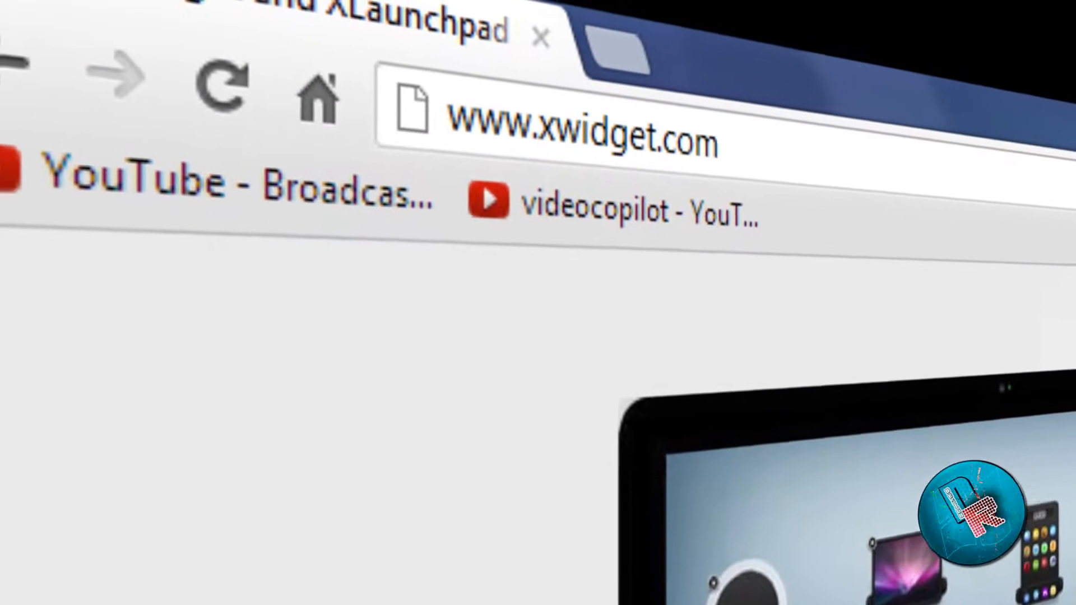
scroll(852, 426, down, 3)
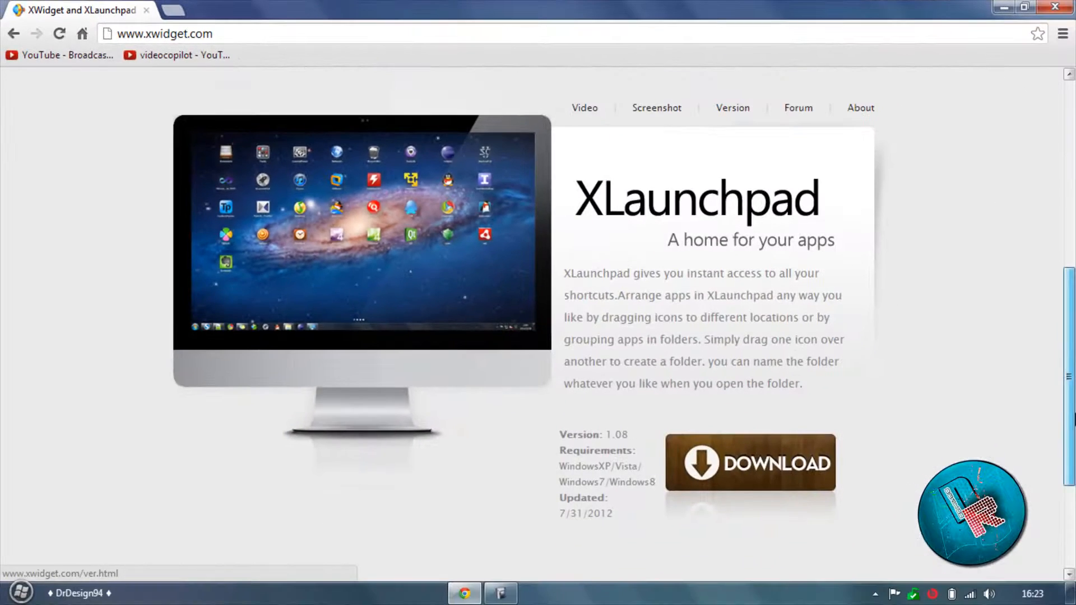
scroll(538, 325, up, 7)
scroll(953, 241, up, 1)
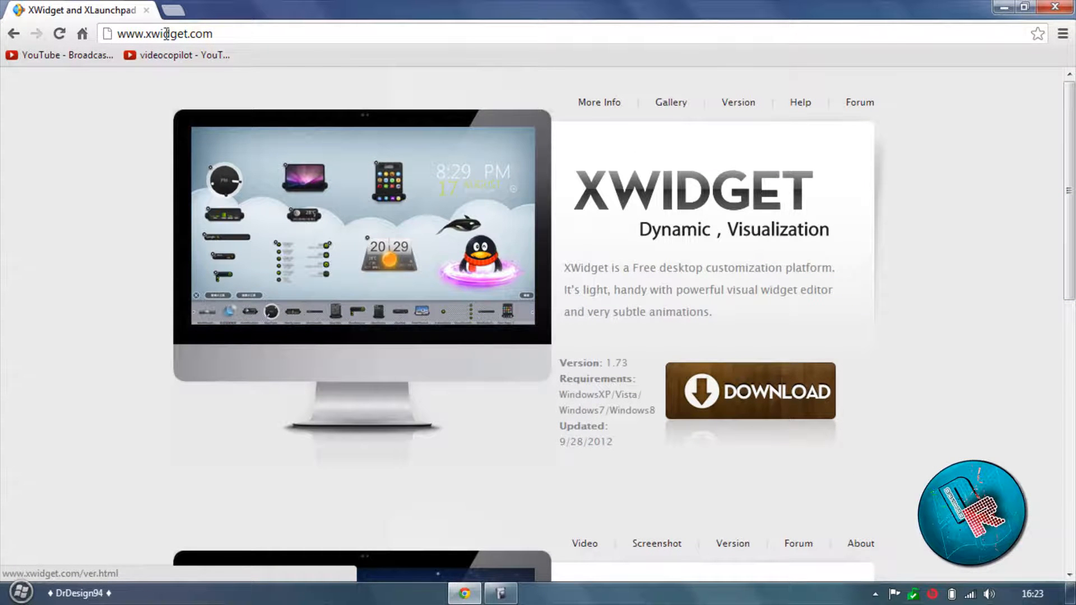
drag(254, 30, 171, 33)
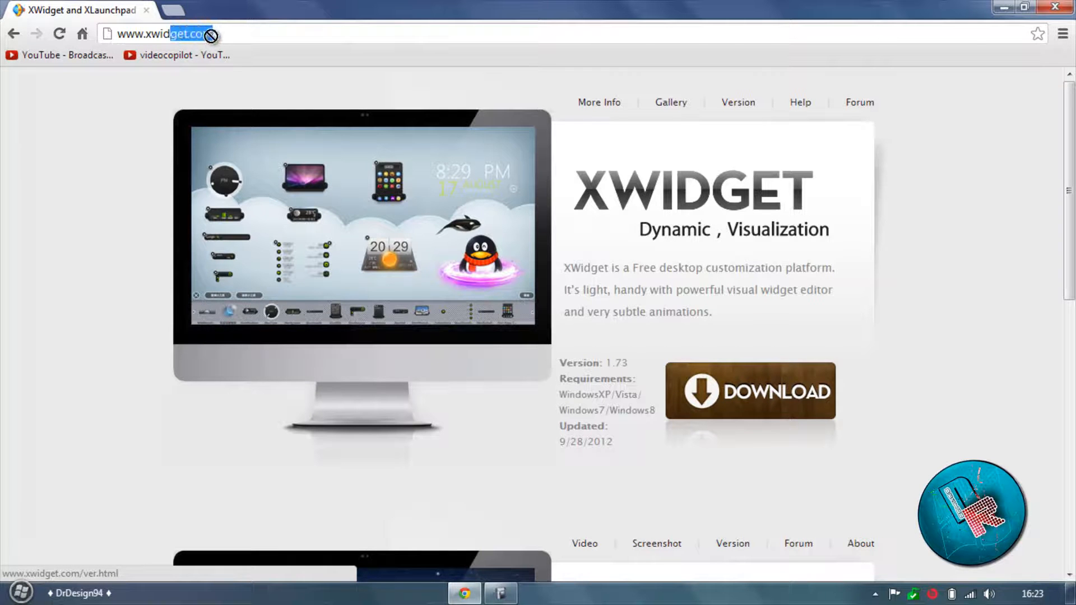
key(Return)
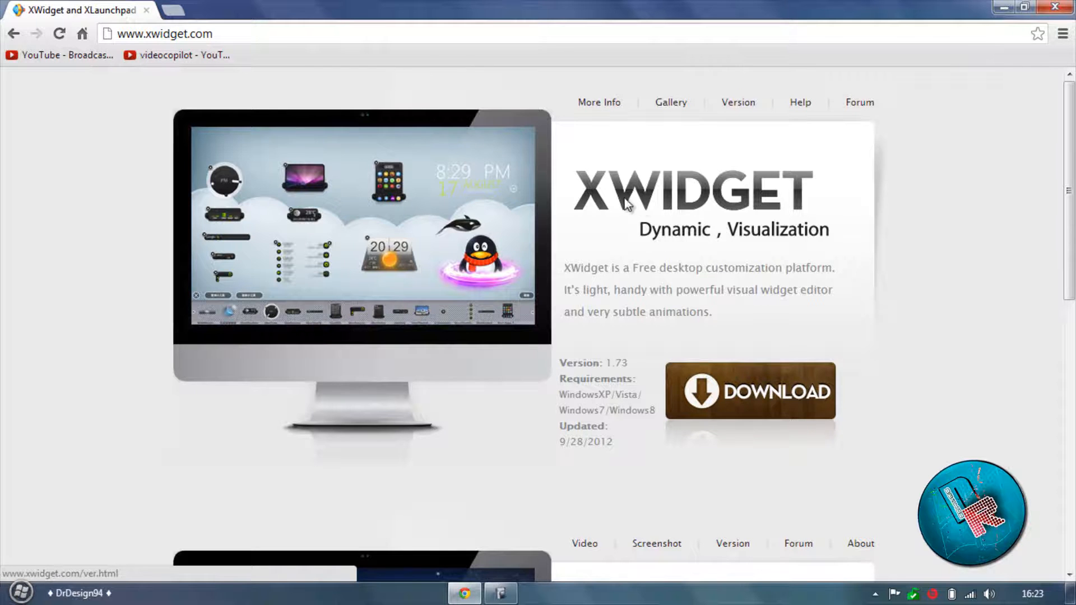
- Request the XWidget 1.73 download from the XWidget website, then close the browser
drag(1064, 139, 1071, 154)
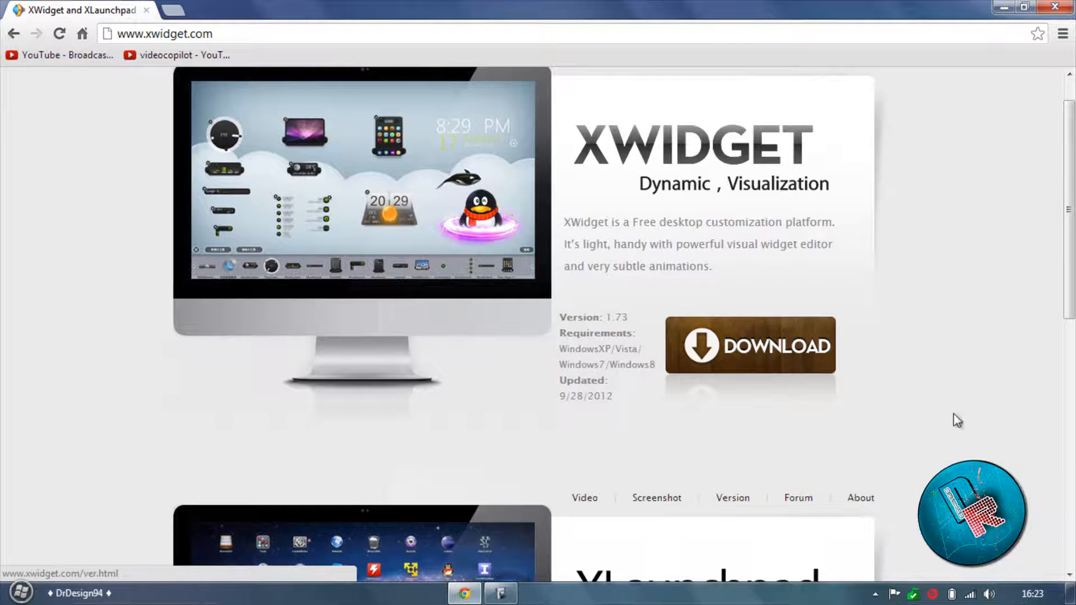
click(746, 354)
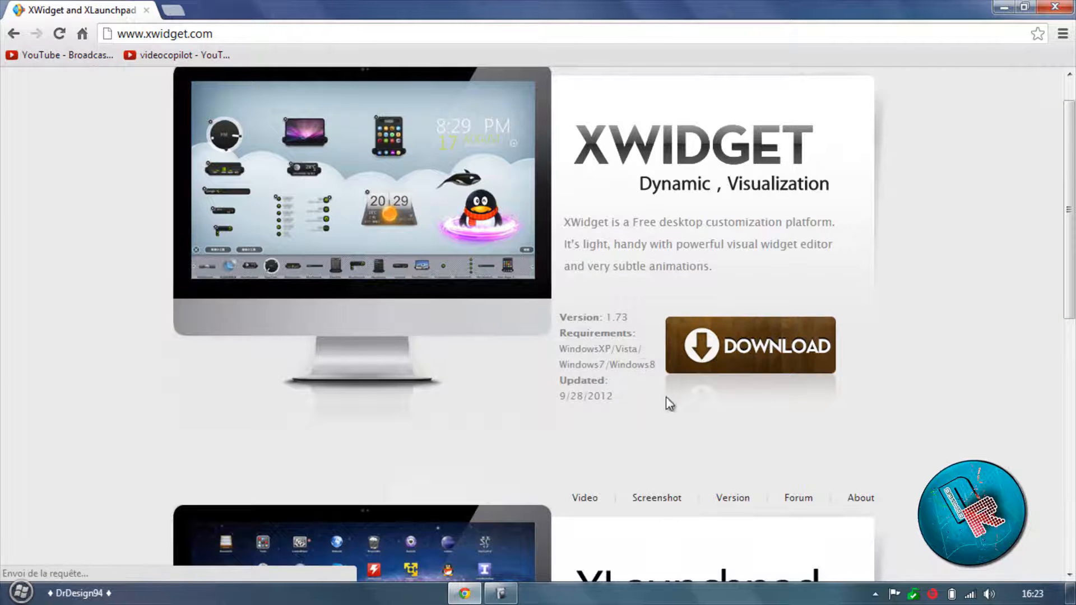
scroll(1009, 157, up, 1)
scroll(305, 272, down, 3)
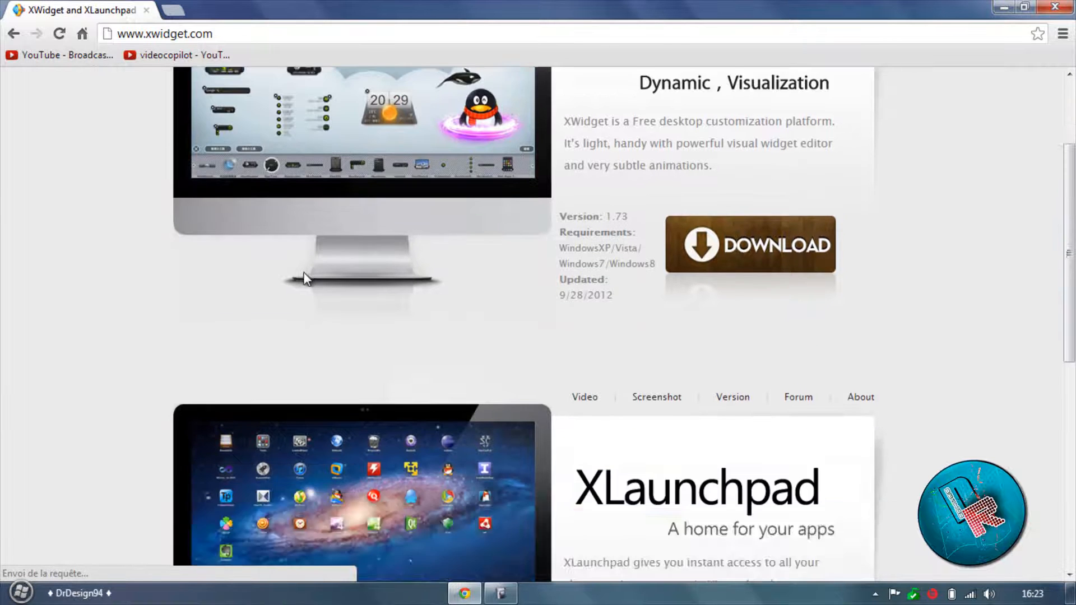
scroll(691, 367, down, 2)
scroll(691, 367, down, 6)
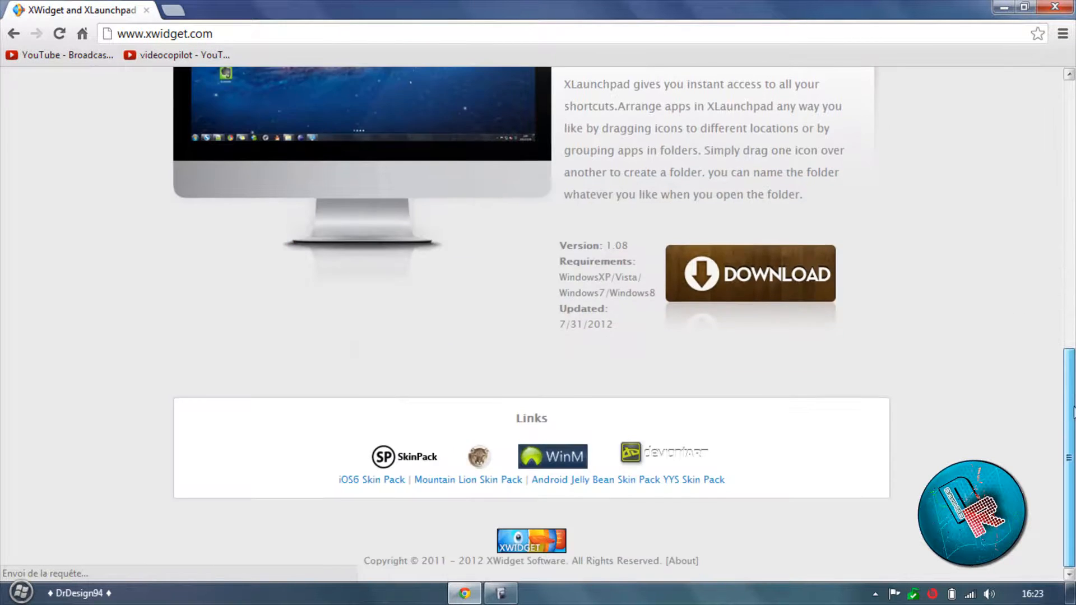
scroll(734, 197, up, 10)
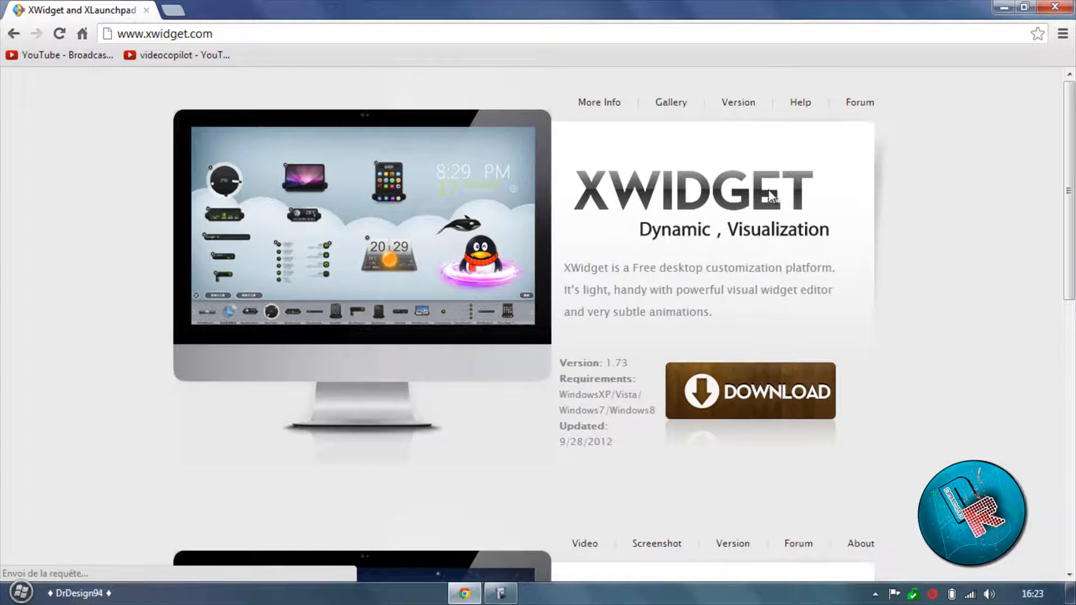
click(734, 411)
click(1062, 7)
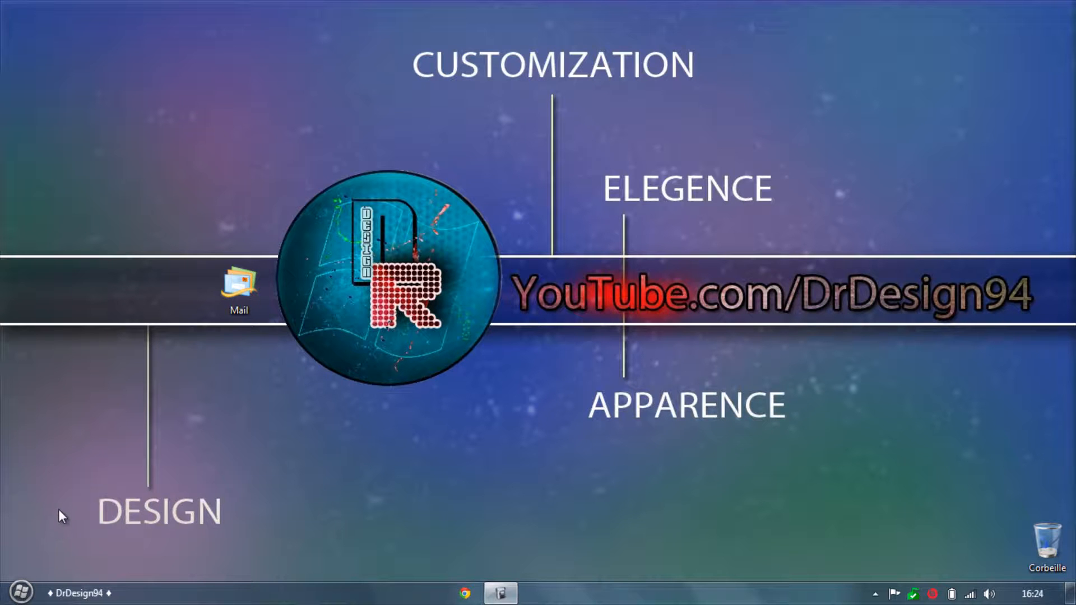
- Search the installed programs for "xw", try to launch XWidget and dismiss the resulting message
click(18, 598)
text(xw)
click(72, 272)
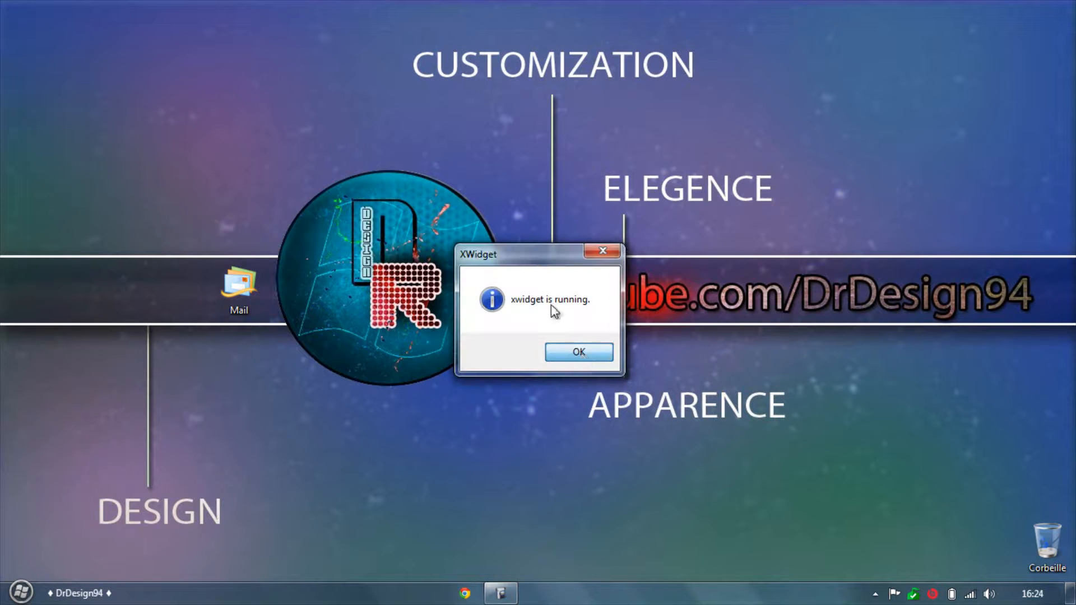
click(577, 355)
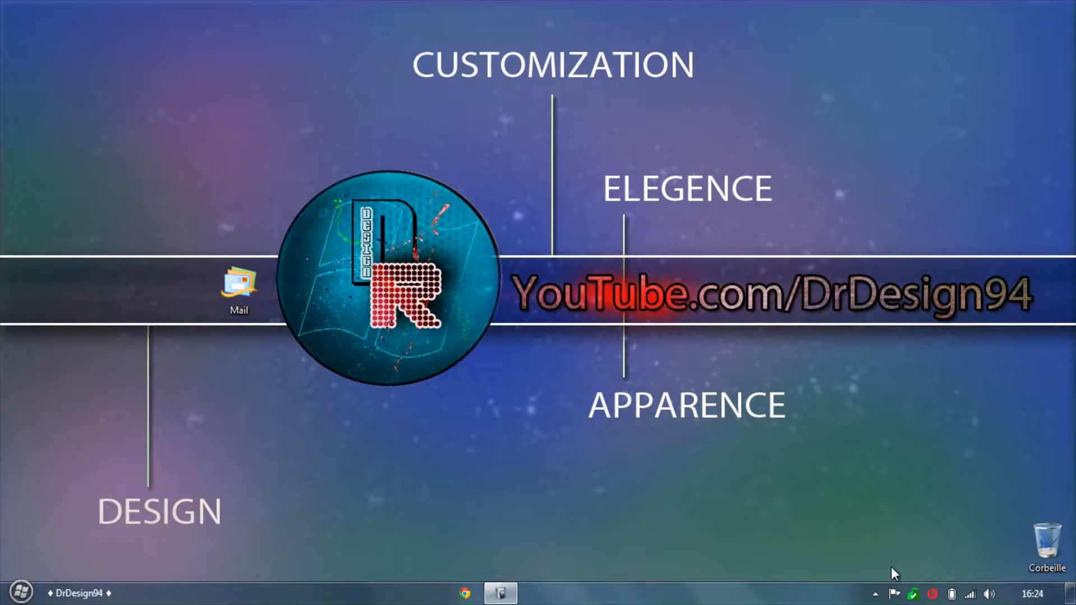
- Open XWidget's Add Widget dock from its notification-area icon, look at it and close it
click(875, 593)
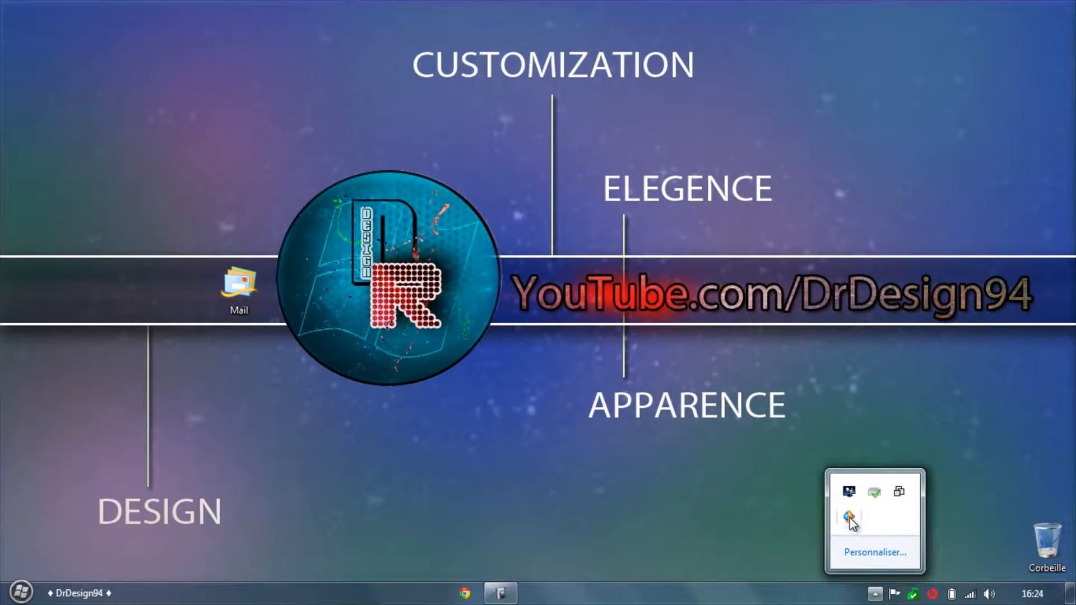
click(849, 517)
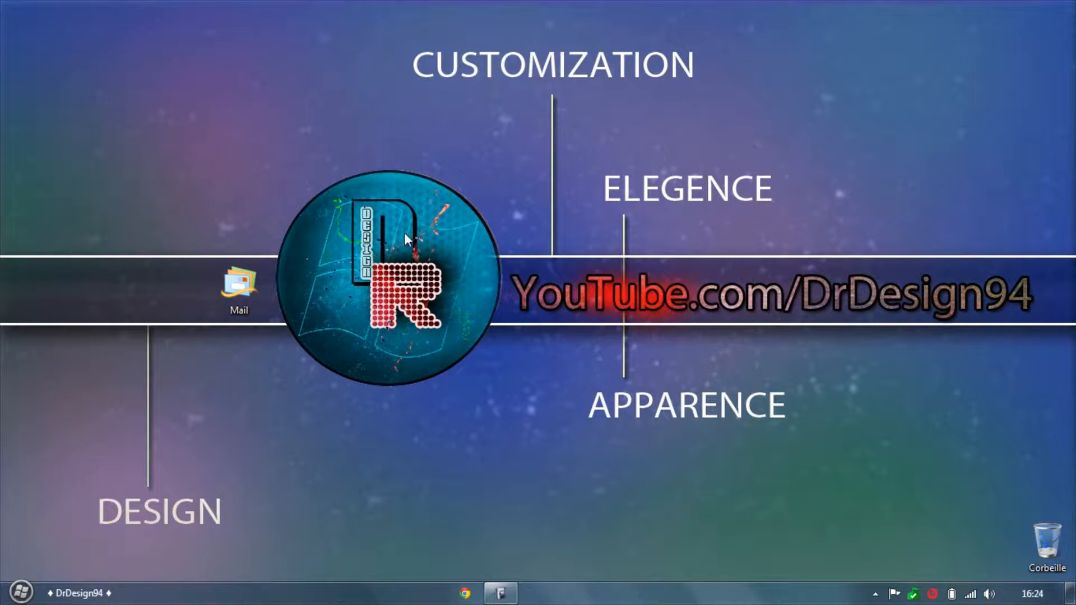
click(875, 594)
right_click(849, 517)
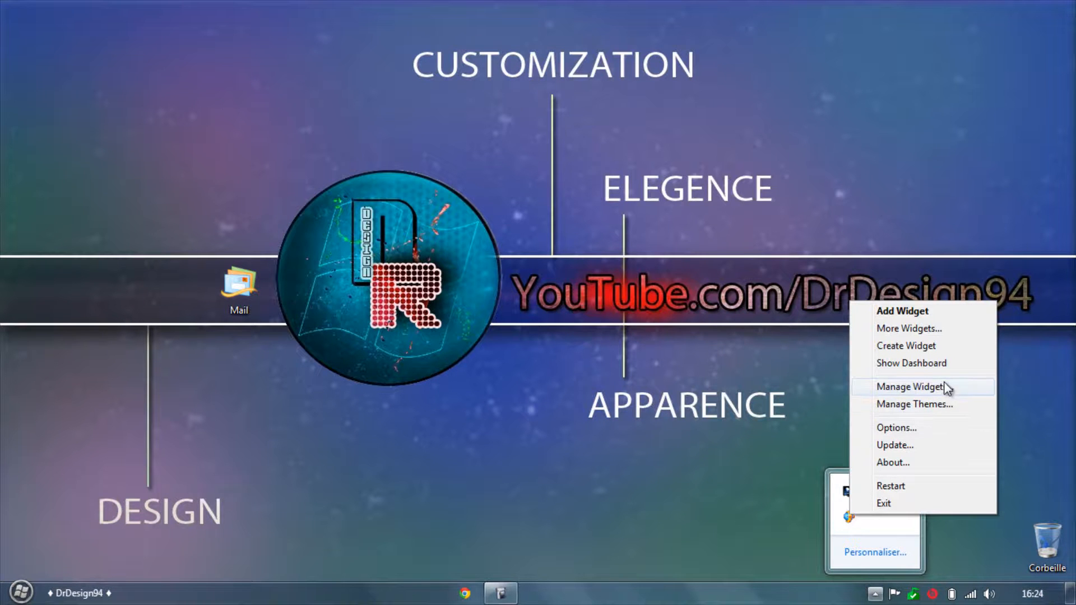
click(903, 314)
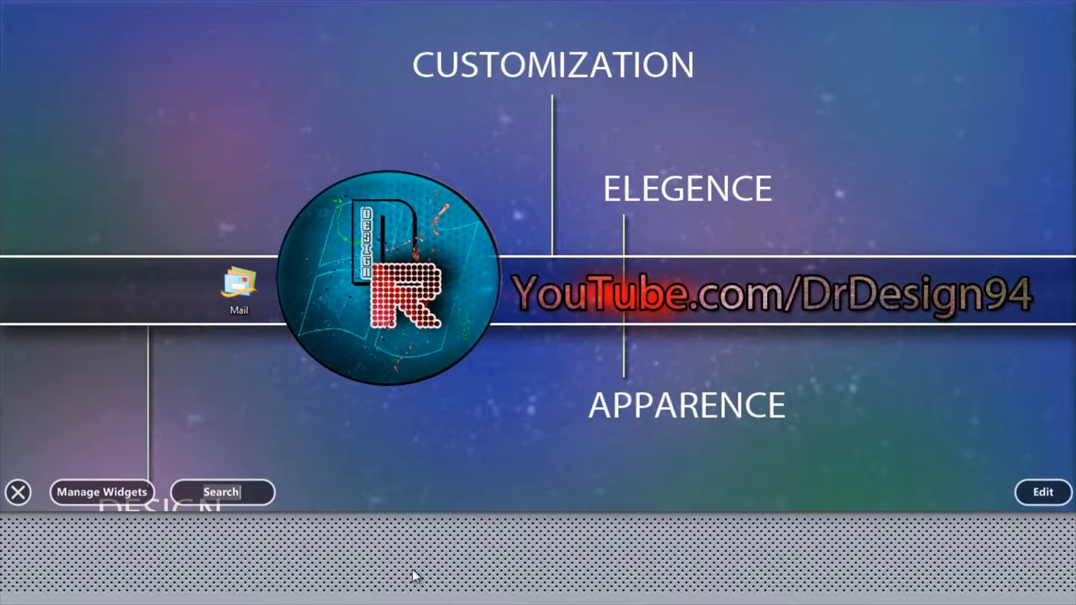
click(13, 491)
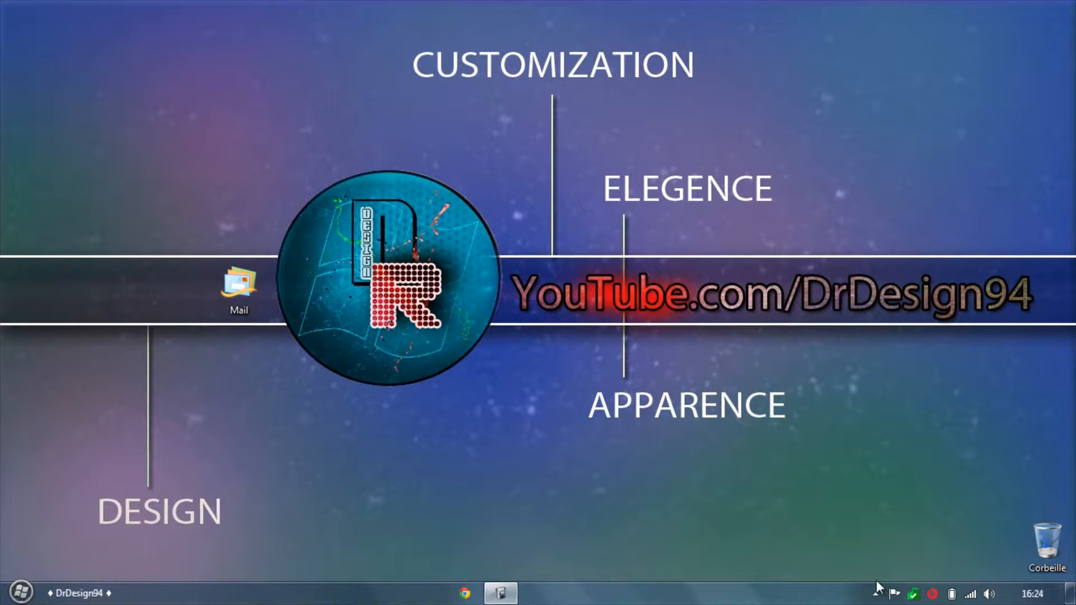
- Open the XWidget Gallery through More Widgets and go to the AirClock for XWidget page among the newest widgets
click(875, 594)
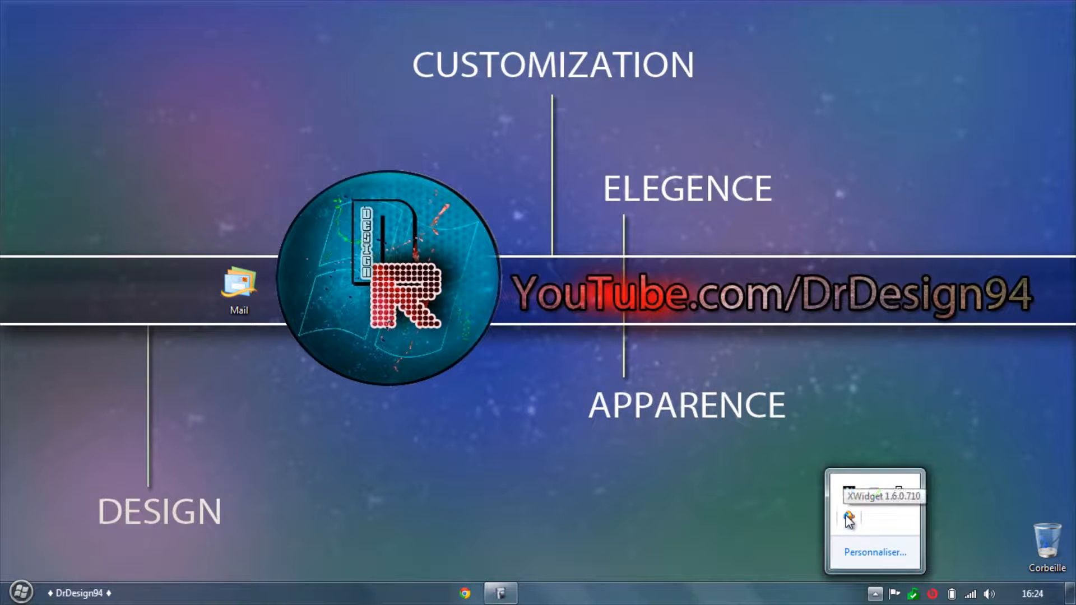
right_click(848, 519)
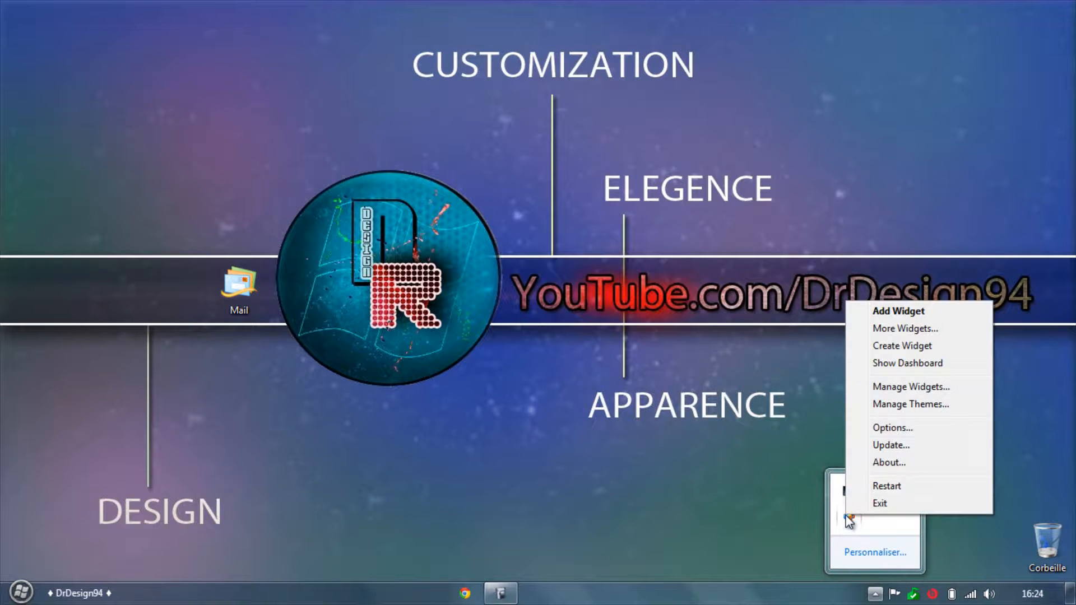
click(901, 328)
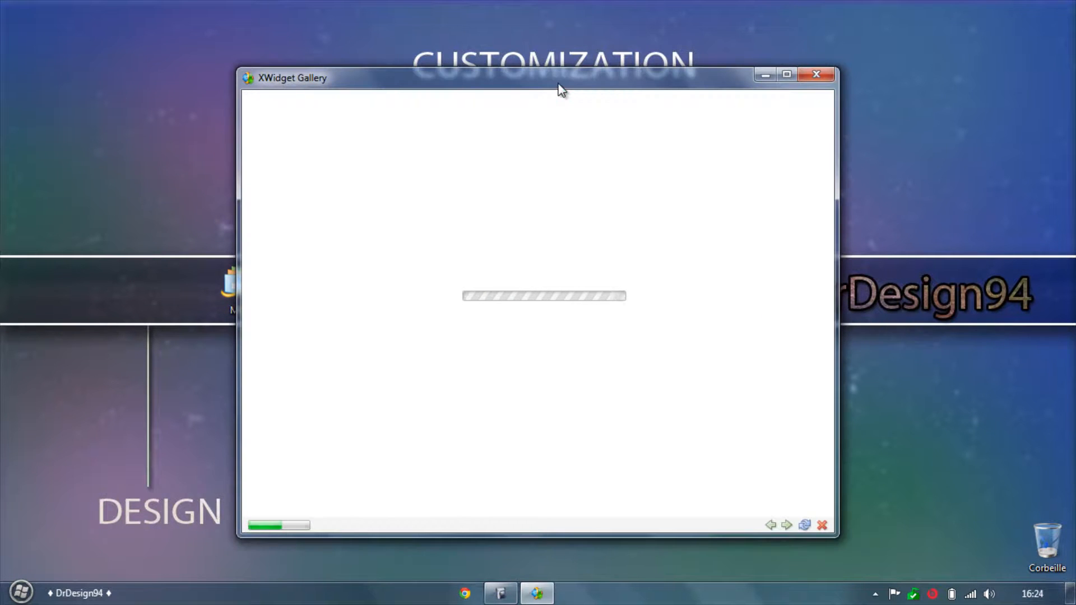
drag(560, 84, 537, 42)
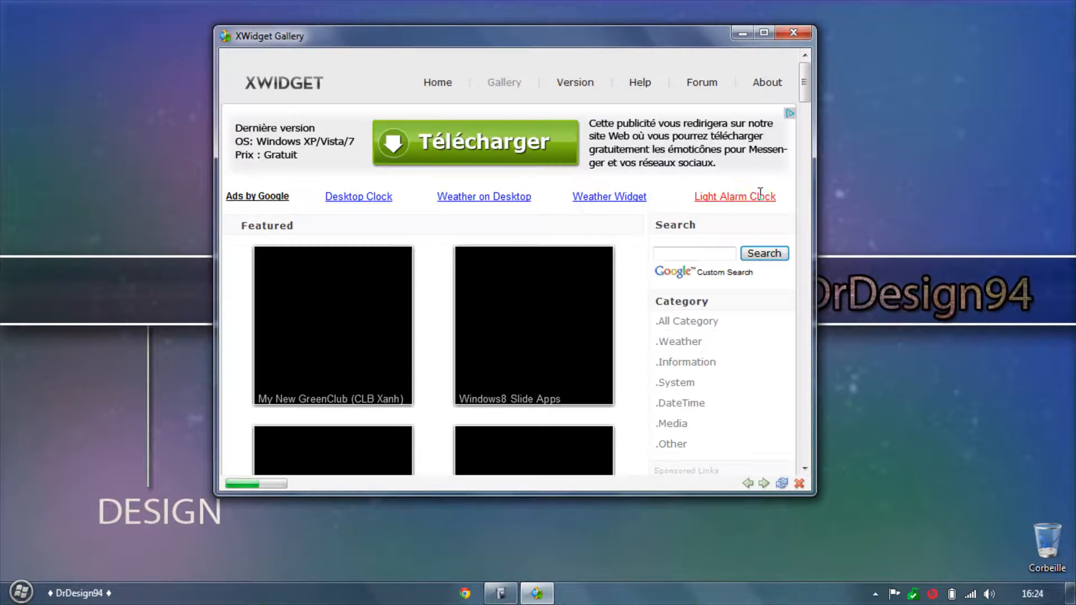
drag(805, 89, 803, 180)
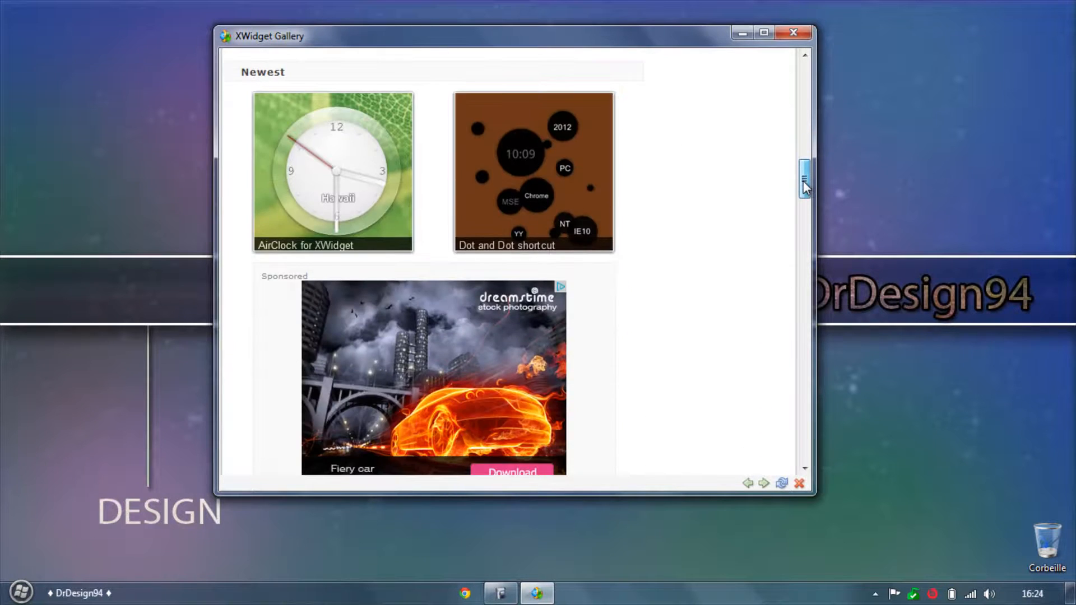
click(307, 225)
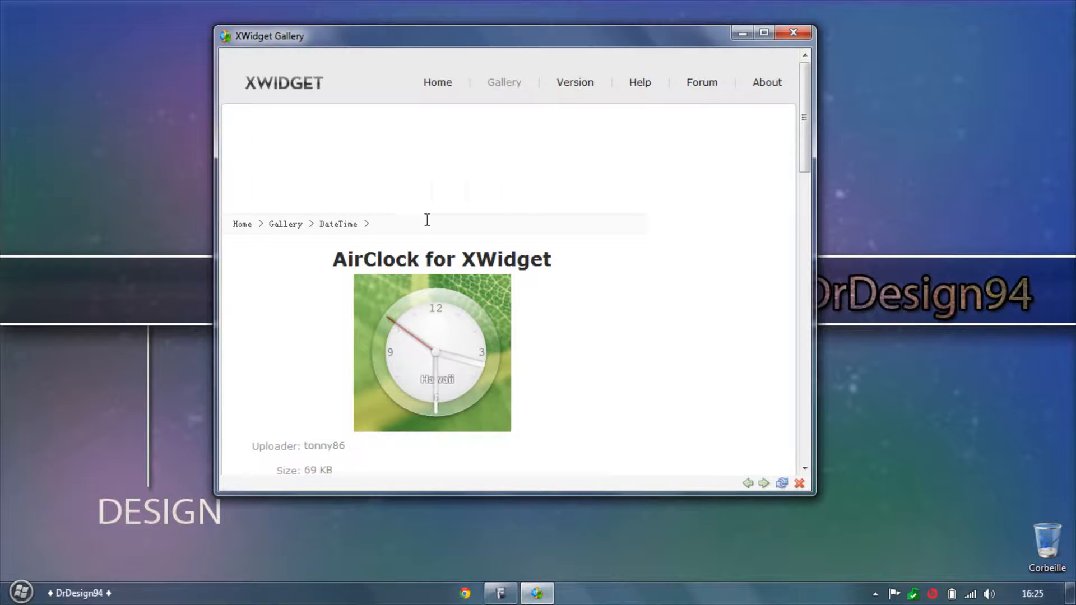
- Download and install the AirClock widget from its gallery page and minimize the gallery window
drag(809, 85, 805, 374)
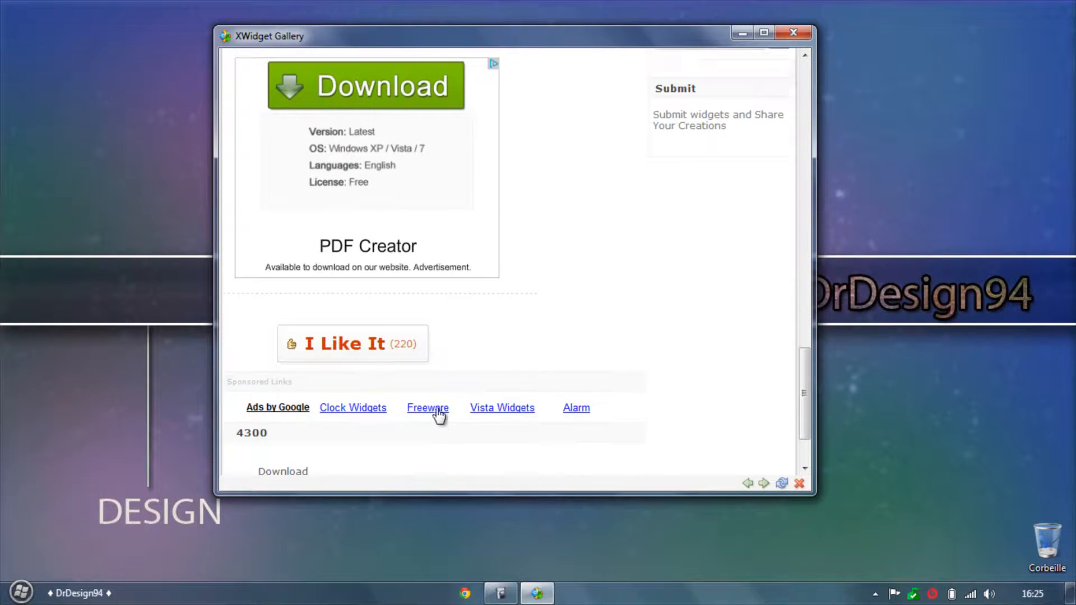
scroll(436, 407, down, 2)
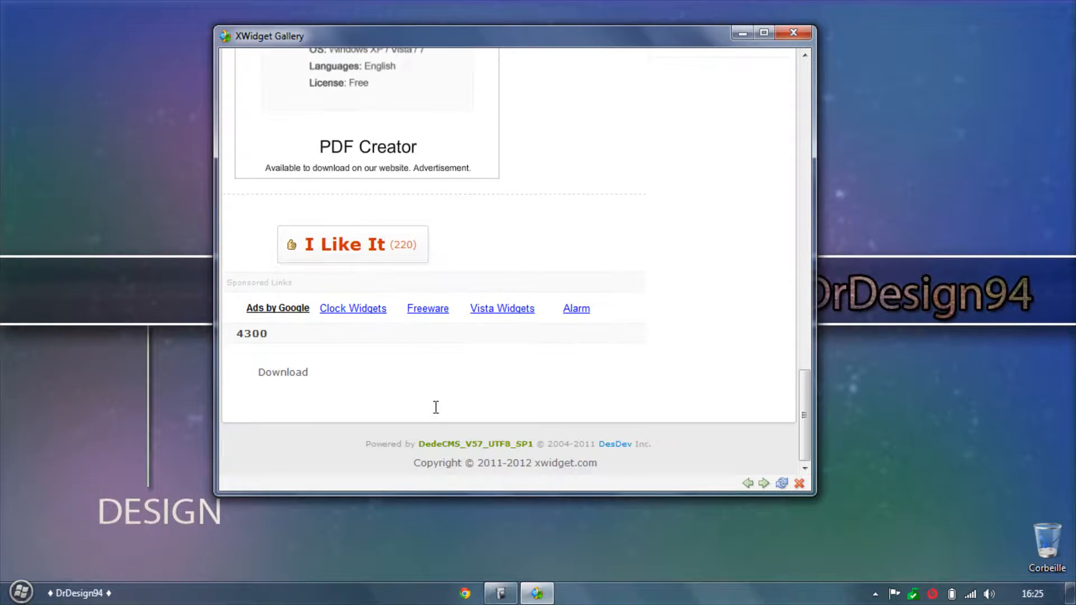
click(295, 382)
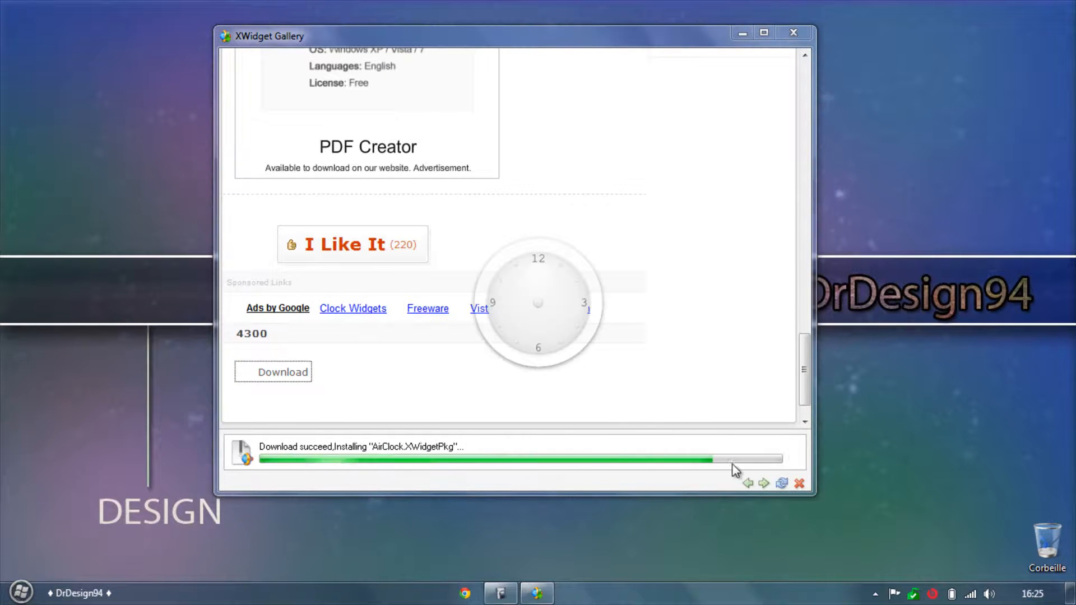
click(742, 32)
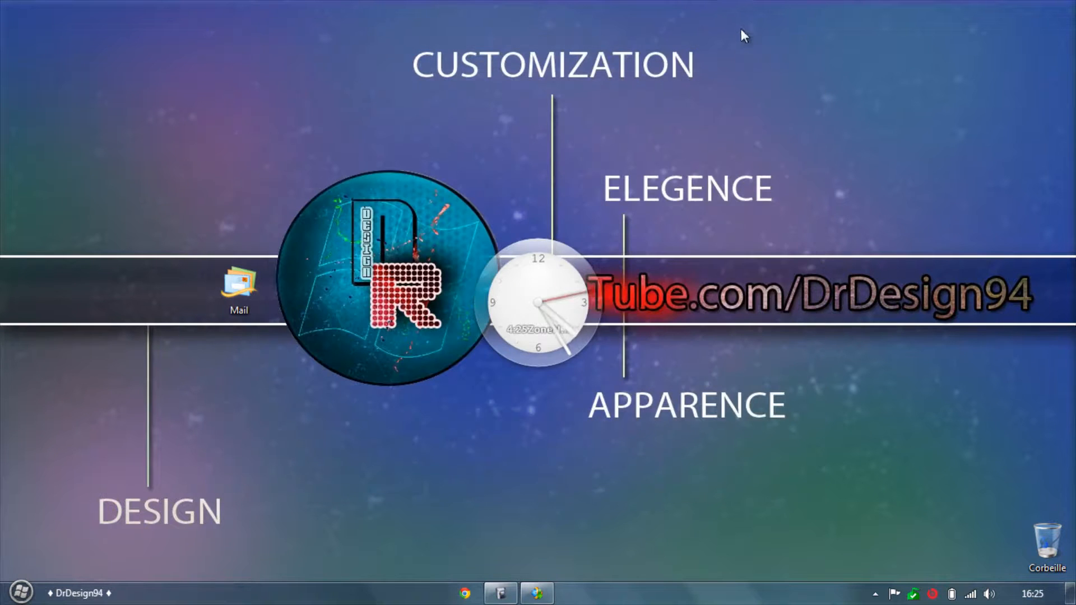
- Reposition the clock widget on the desktop, placing it in the upper-left corner area above the Mail shortcut
drag(603, 274, 634, 234)
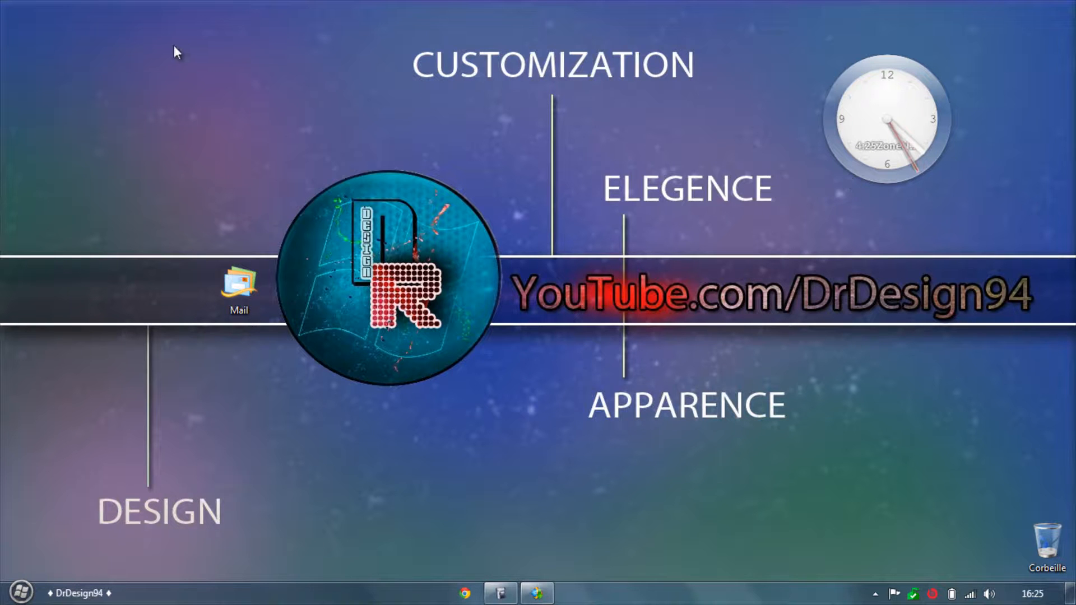
drag(886, 122, 873, 123)
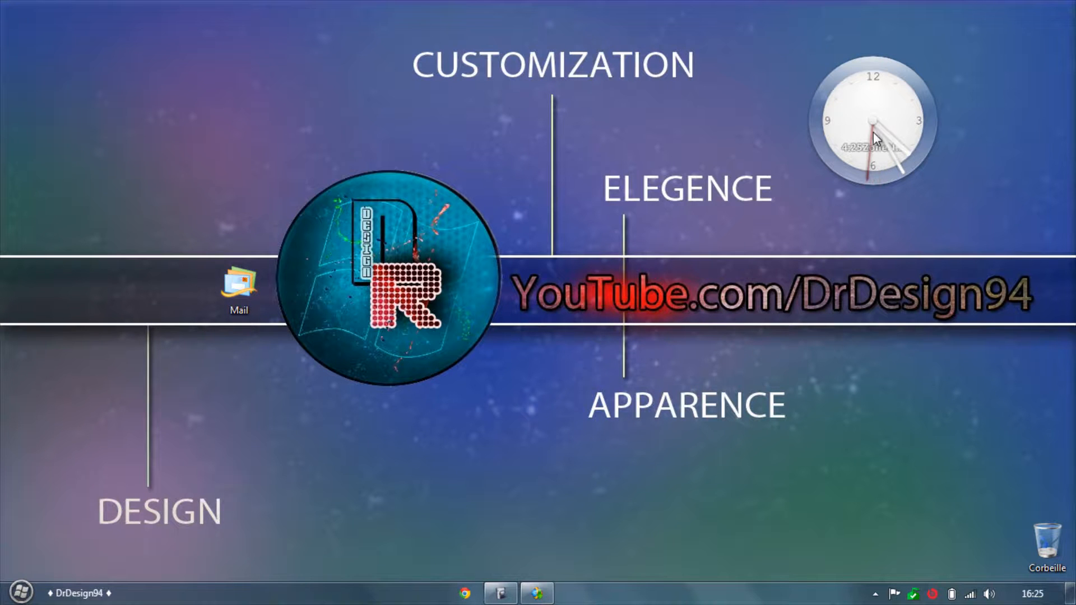
drag(877, 126, 146, 113)
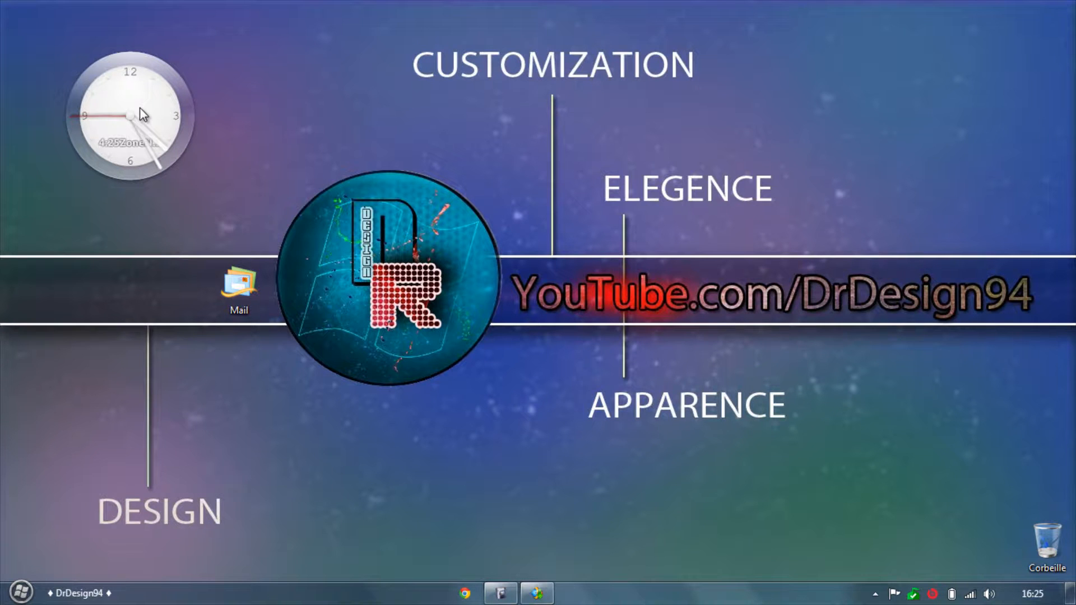
- Set the clock widget's zoom to 50% and move the shrunken clock a little lower on the desktop
right_click(135, 106)
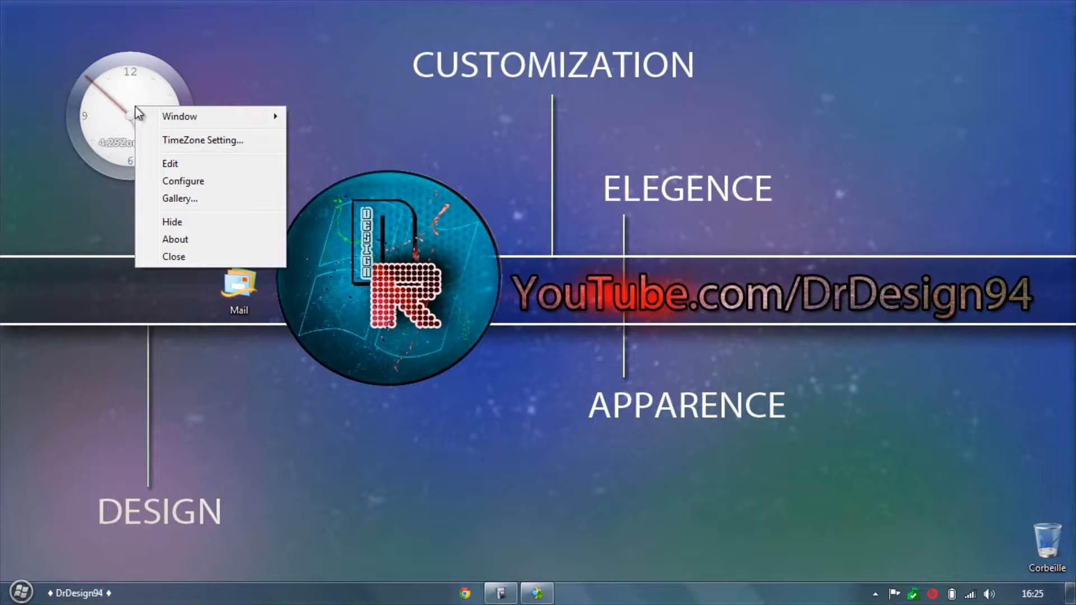
mouse_move(209, 117)
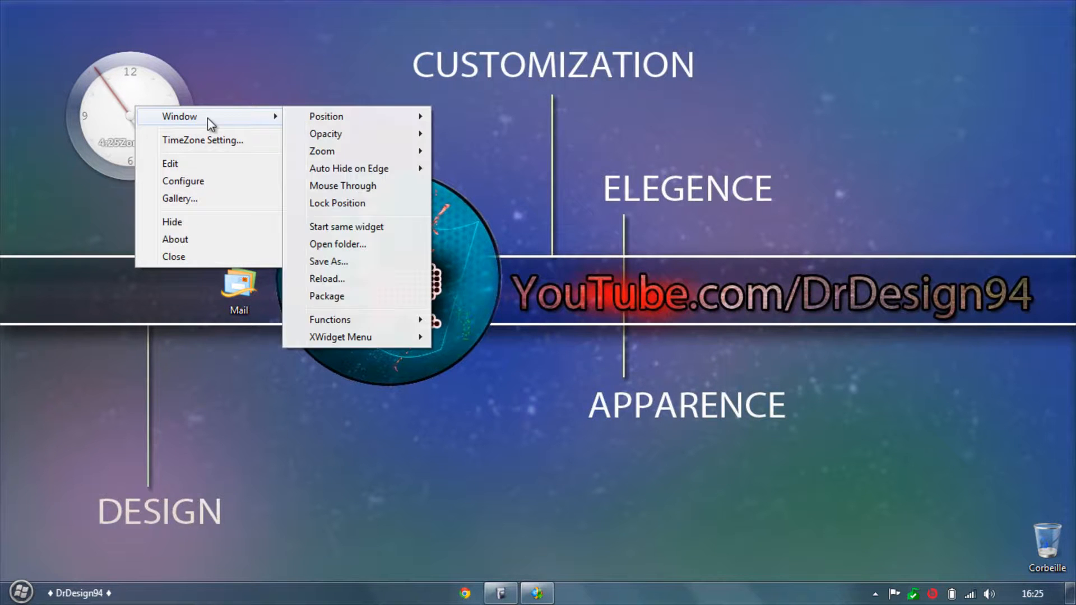
mouse_move(359, 149)
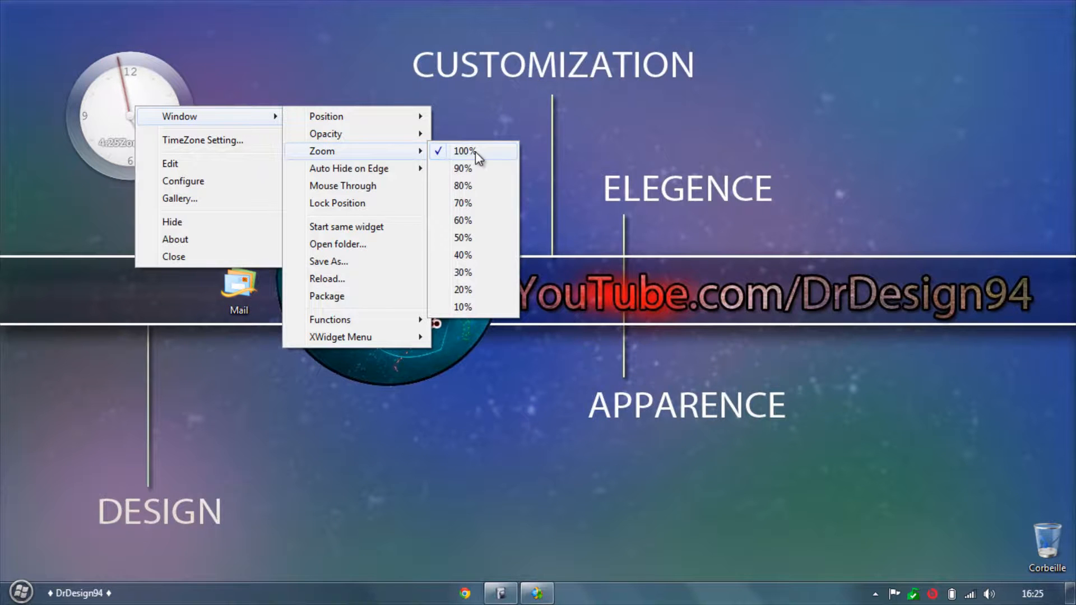
click(475, 238)
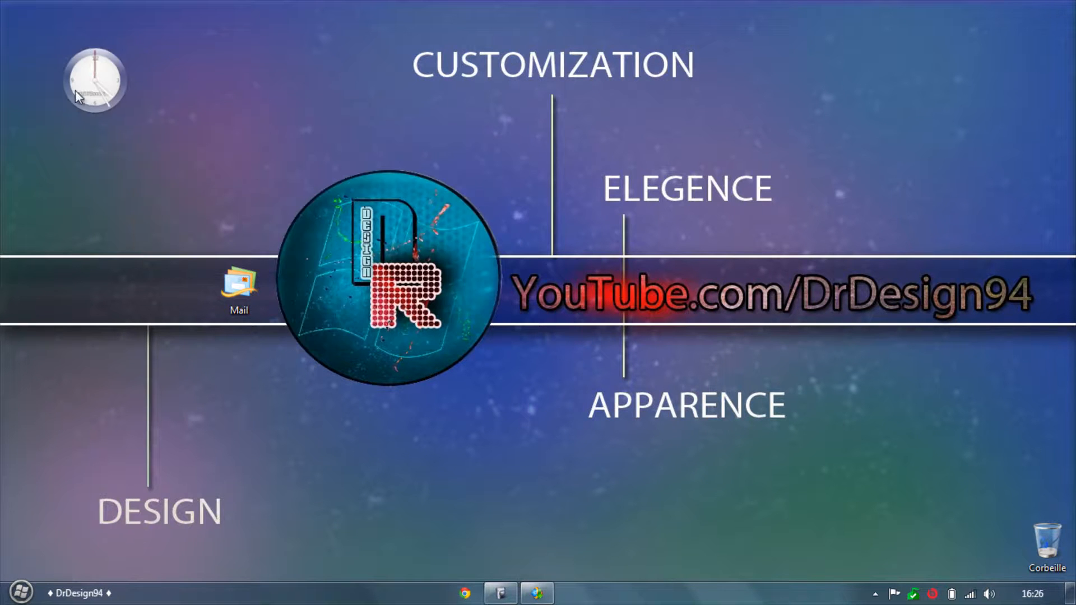
drag(91, 90, 123, 171)
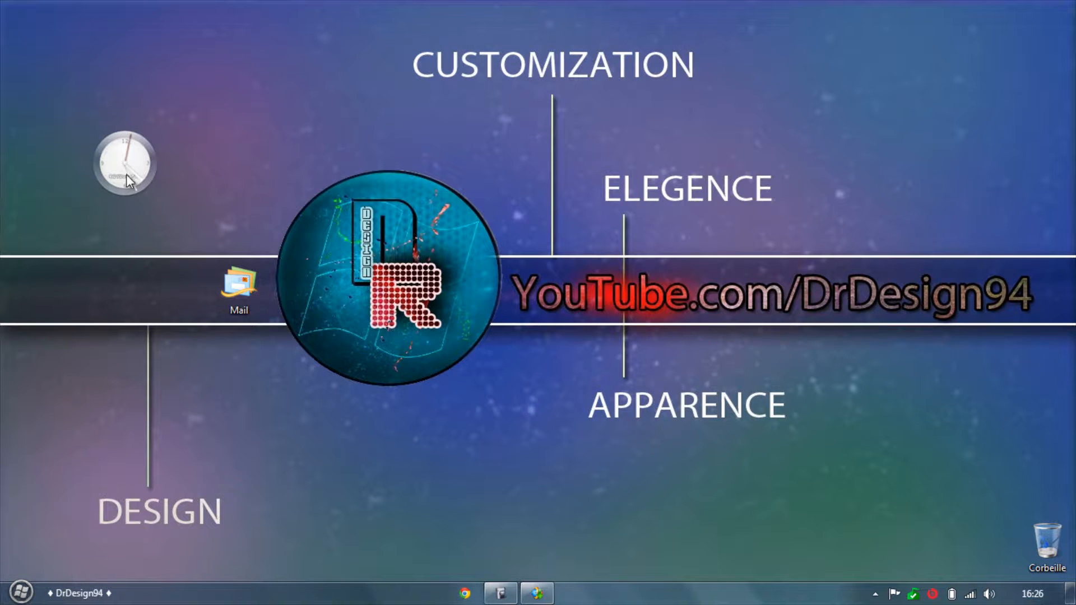
- Return the clock widget's zoom to 100% and move it to the upper-right area of the desktop above the YouTube address
right_click(125, 158)
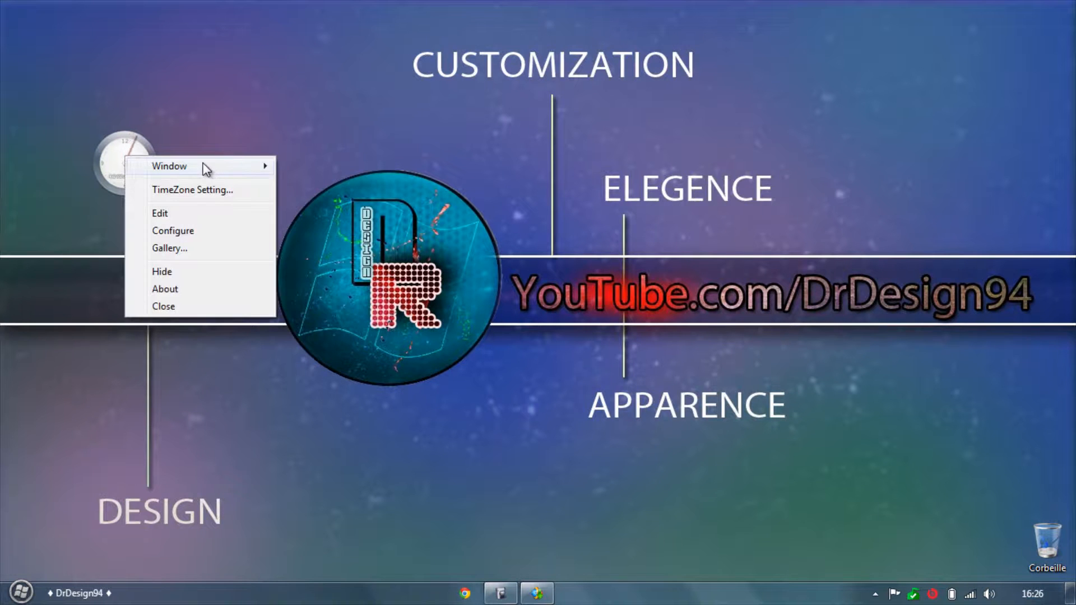
mouse_move(207, 168)
mouse_move(373, 197)
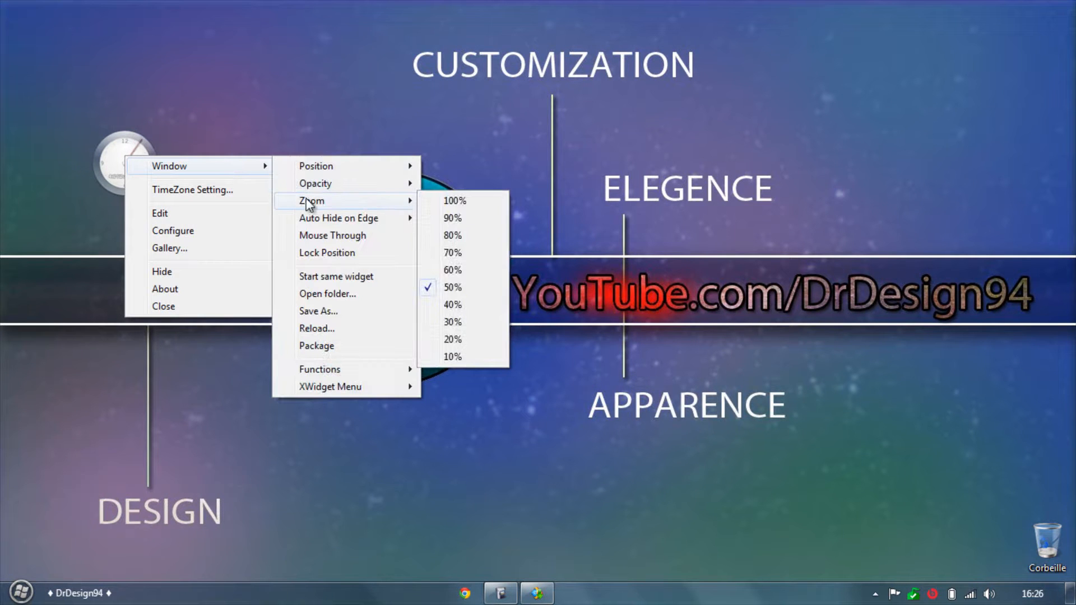
click(429, 203)
drag(204, 197, 930, 75)
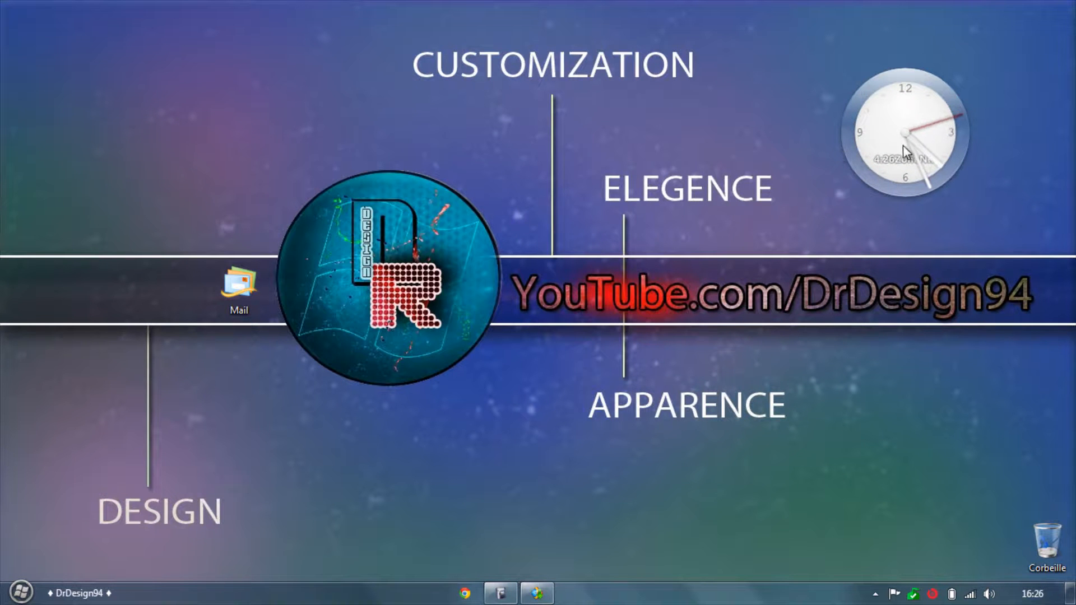
- Look at the clock widget's options and try its TimeZone Setting command
right_click(870, 127)
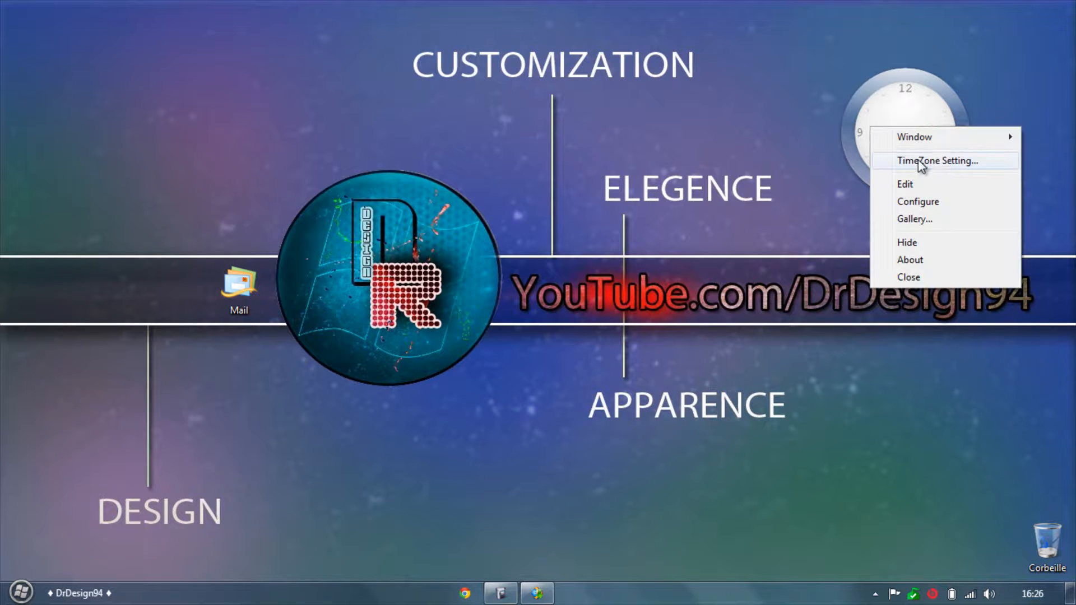
click(805, 135)
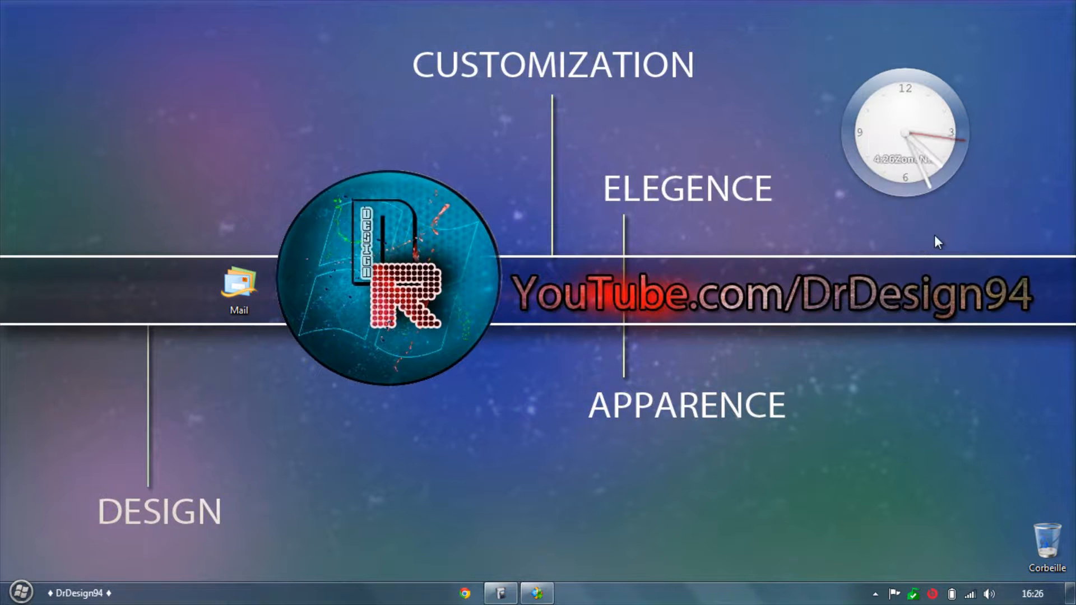
right_click(886, 123)
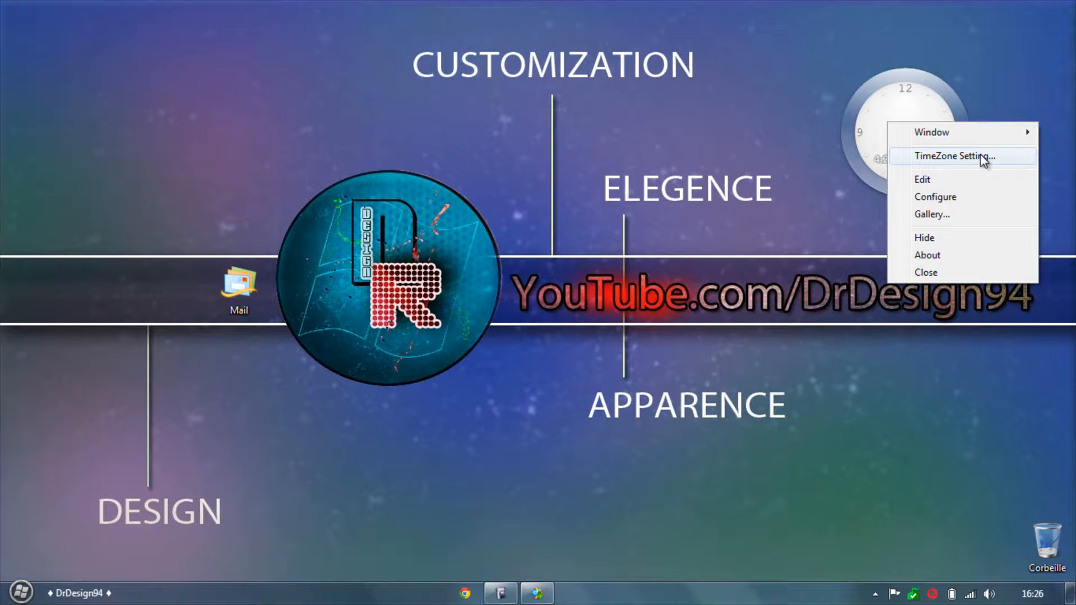
click(960, 156)
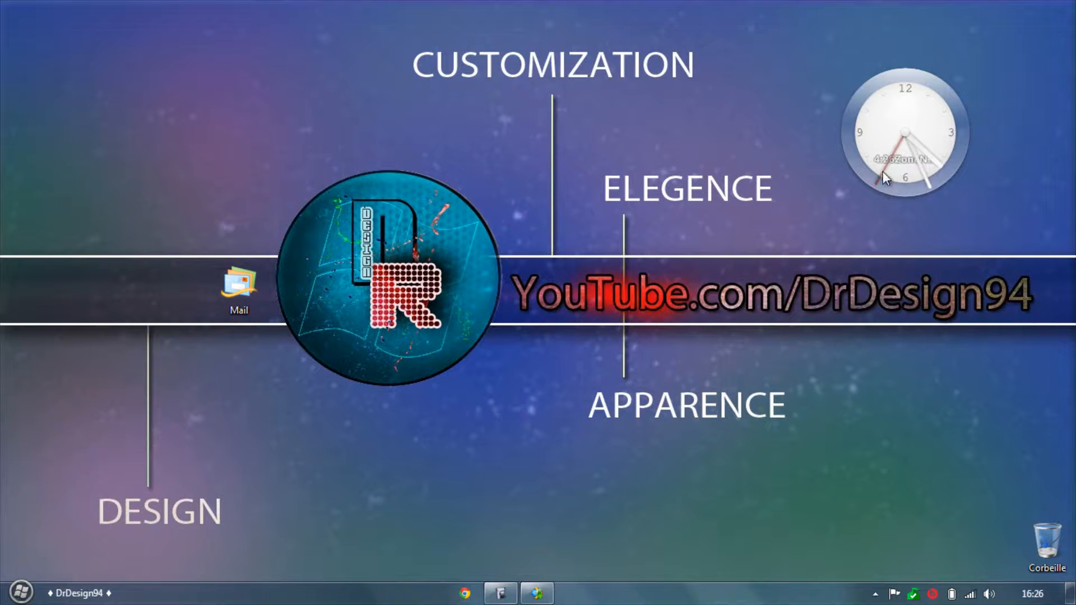
right_click(892, 138)
click(908, 162)
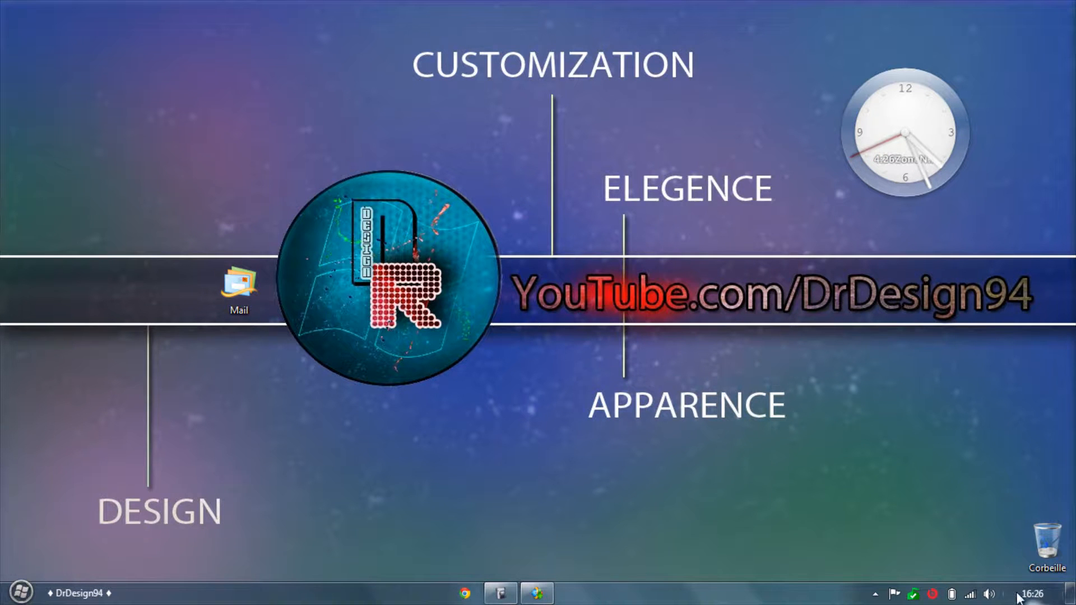
- Nudge the clock widget slightly up and to the left and set its opacity to 50%
drag(909, 107, 893, 96)
right_click(892, 123)
mouse_move(964, 132)
mouse_move(812, 152)
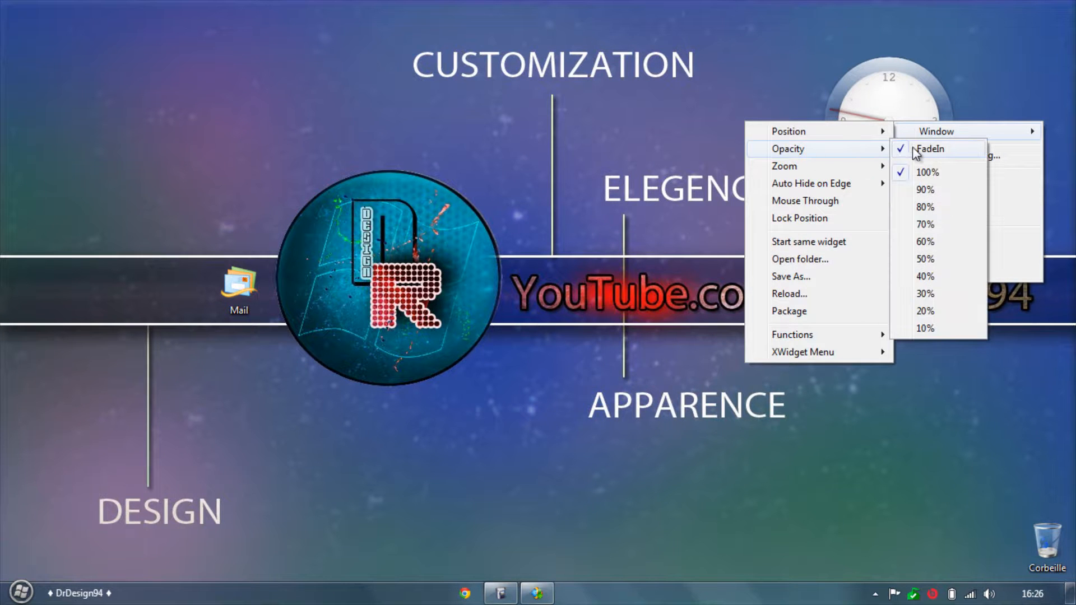
click(918, 261)
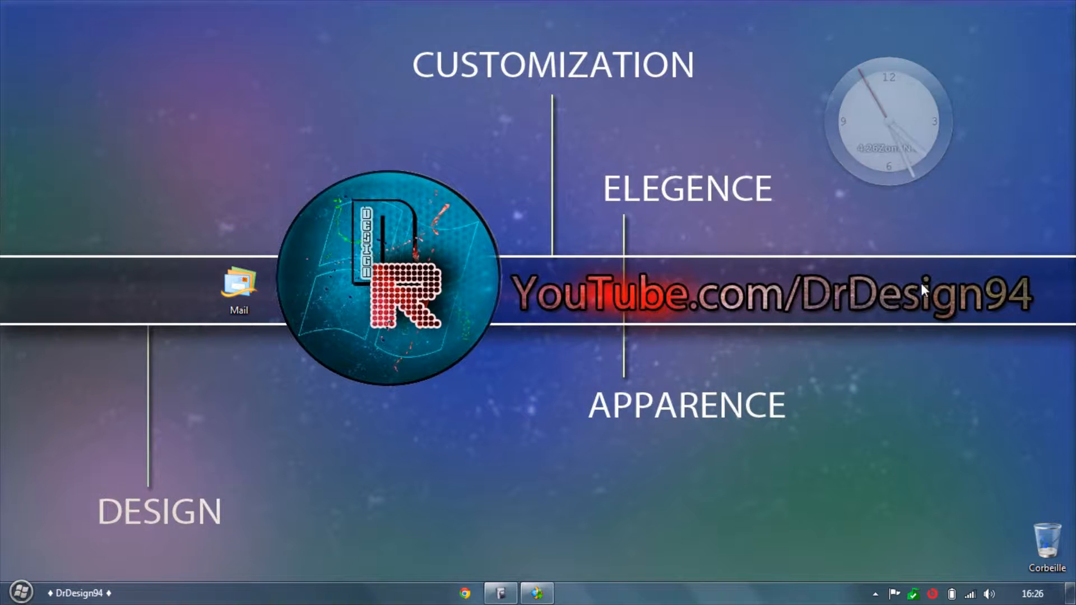
- Set the clock widget's opacity back to 100%
right_click(900, 120)
mouse_move(921, 134)
mouse_move(820, 156)
click(942, 171)
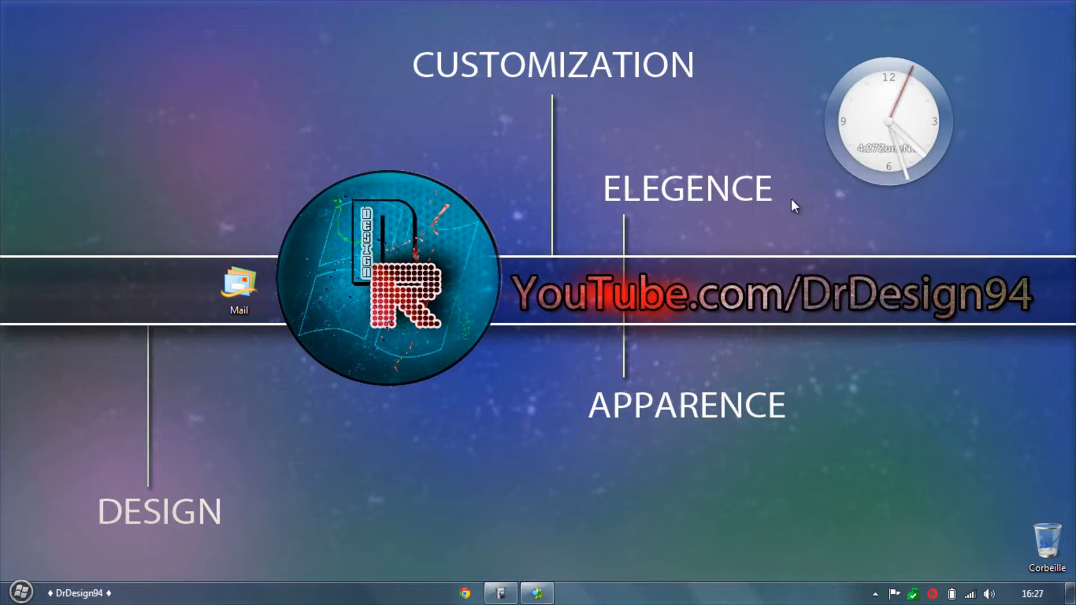
right_click(880, 140)
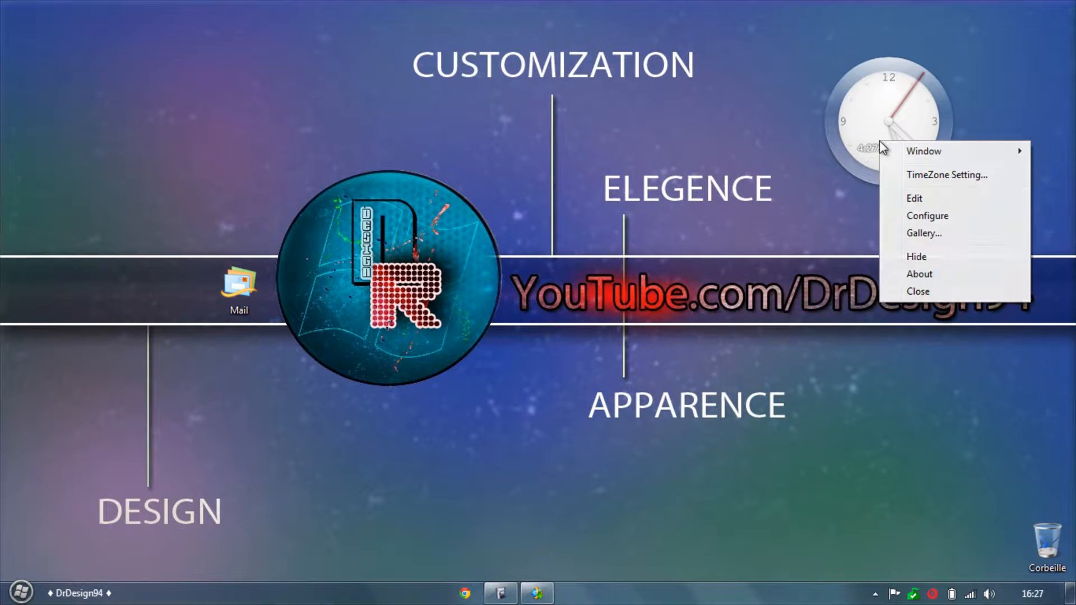
mouse_move(934, 150)
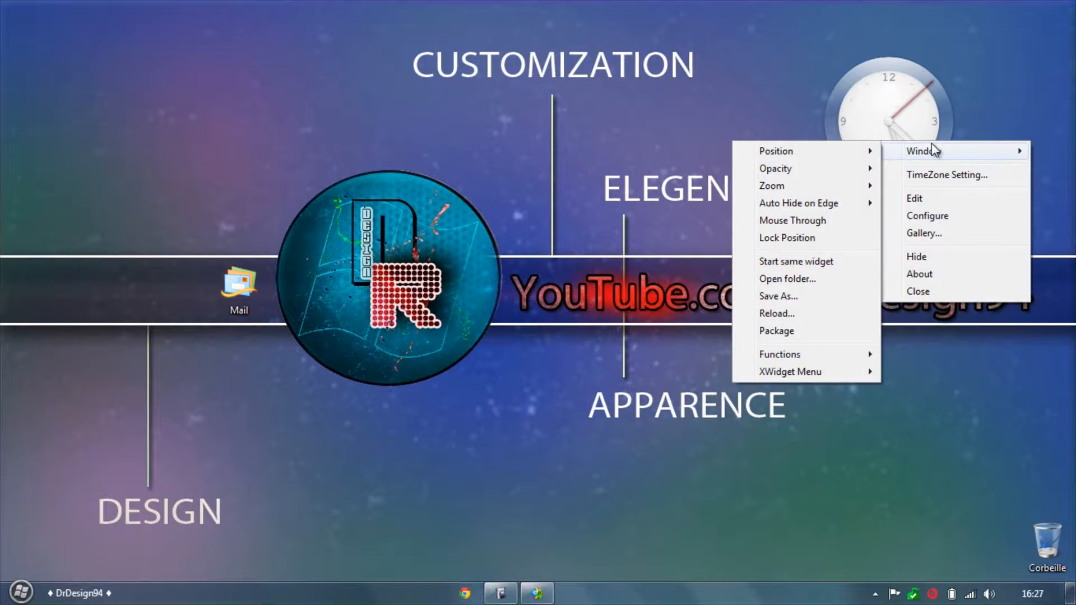
click(823, 93)
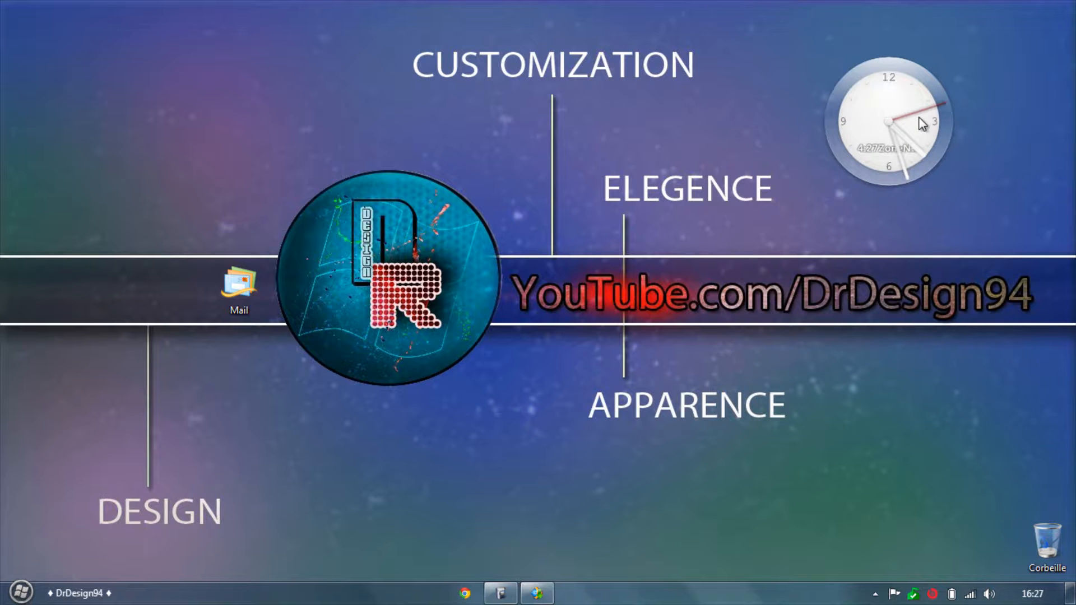
- Start a second instance of the clock widget, placed in the upper-left corner of the desktop, and close that copy
right_click(874, 113)
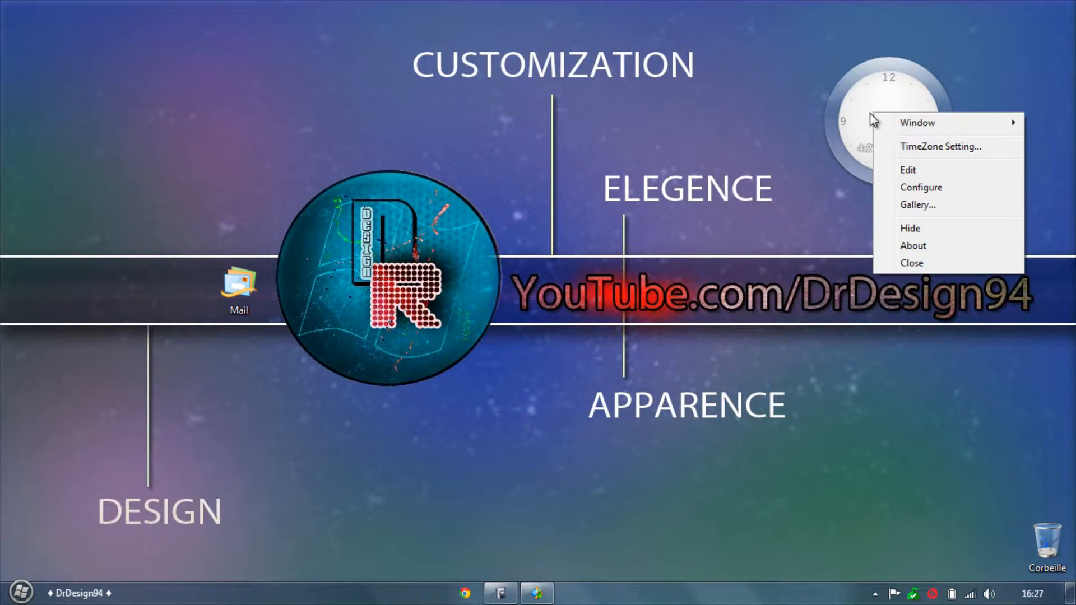
mouse_move(898, 125)
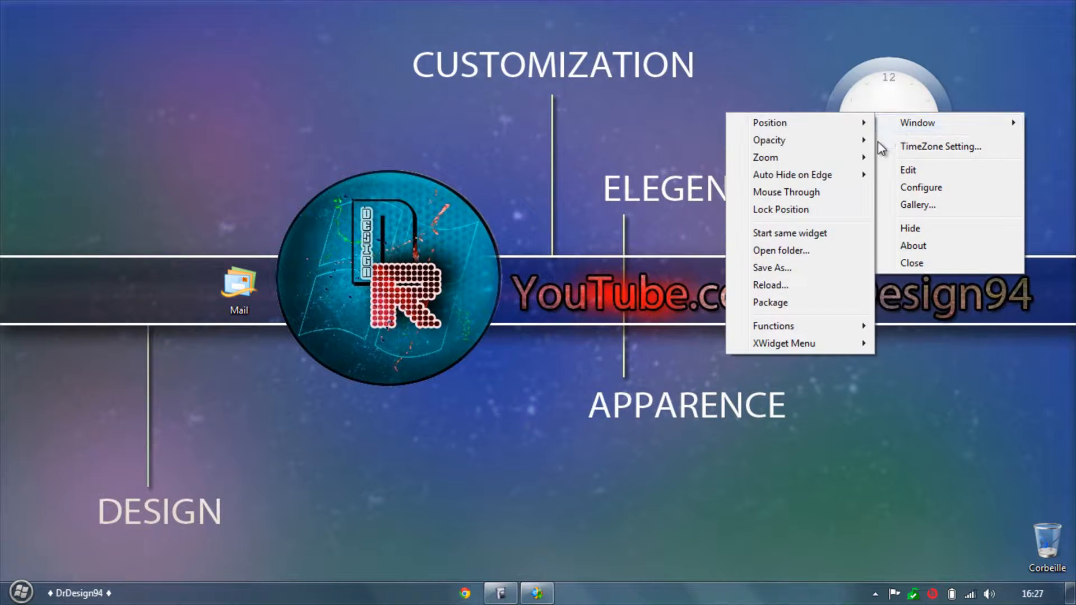
click(804, 233)
drag(894, 150, 111, 93)
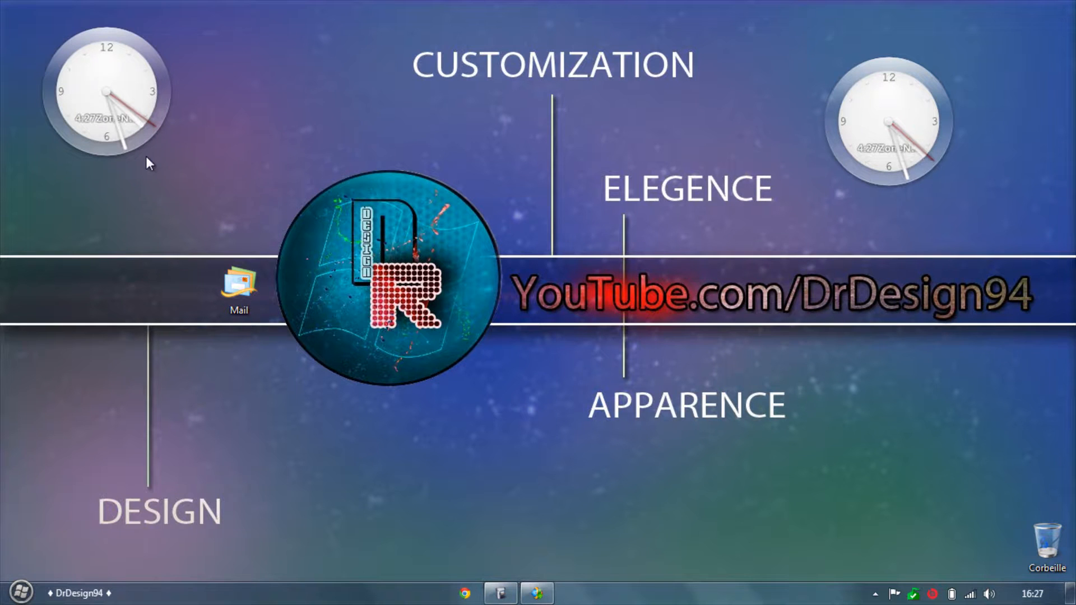
right_click(132, 85)
click(149, 234)
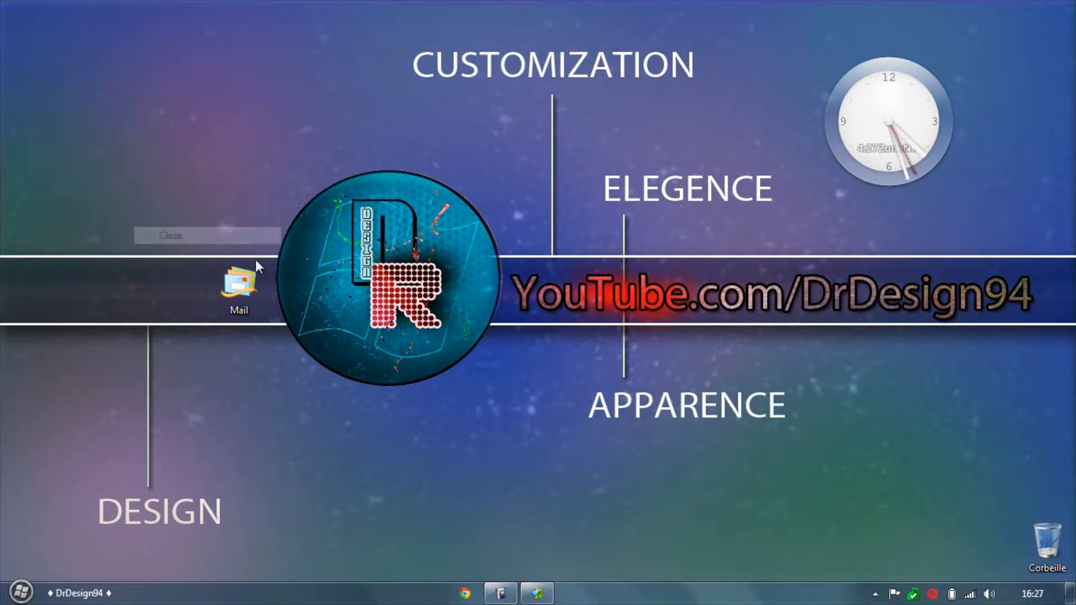
- Enable Lock Position for the clock widget and test the lock by trying to move the clock
right_click(869, 116)
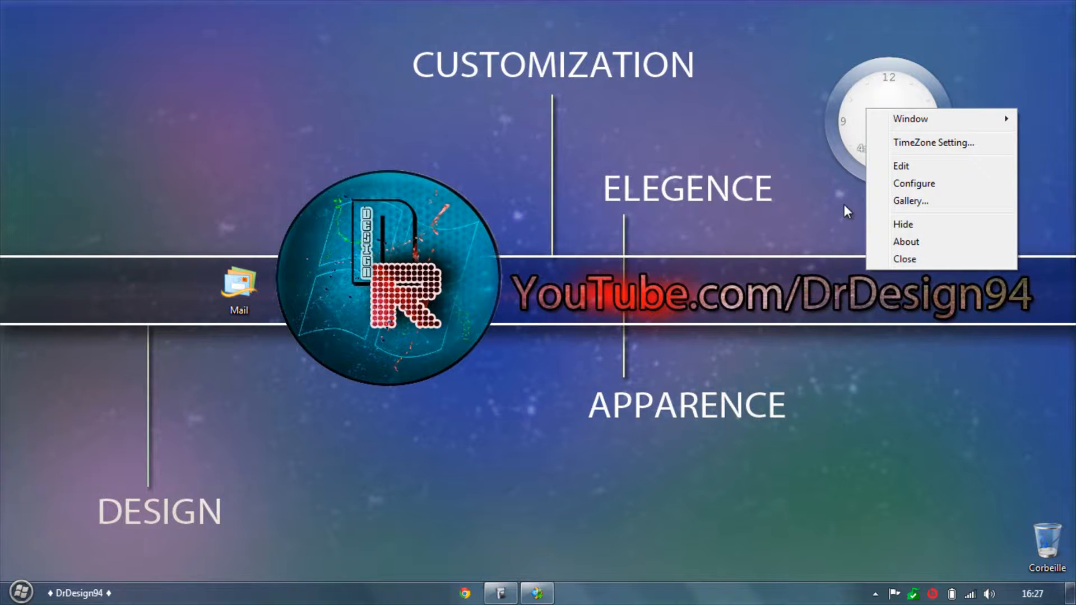
mouse_move(885, 121)
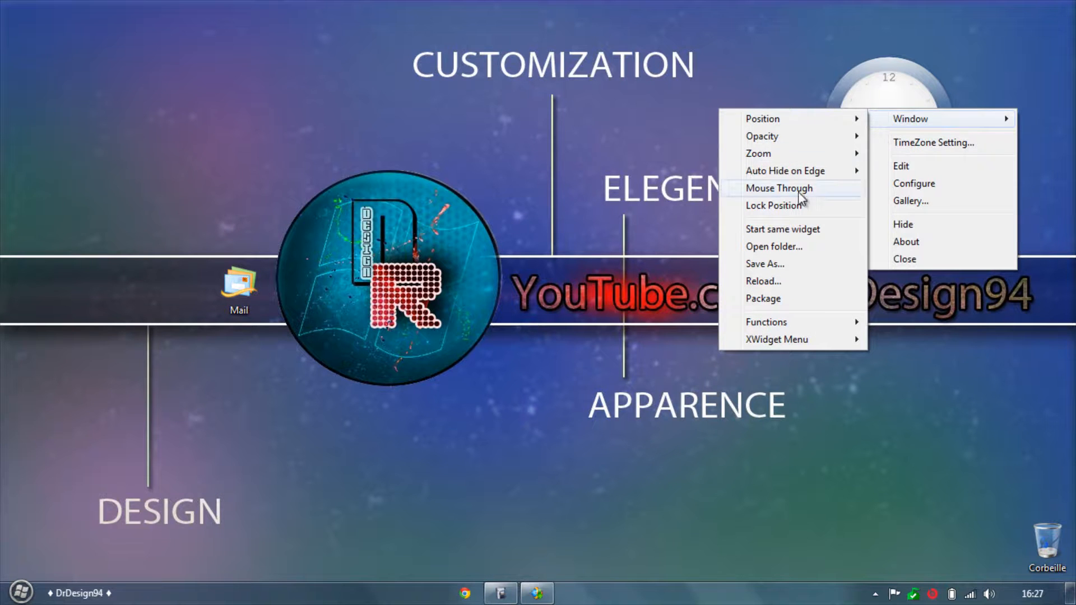
click(791, 206)
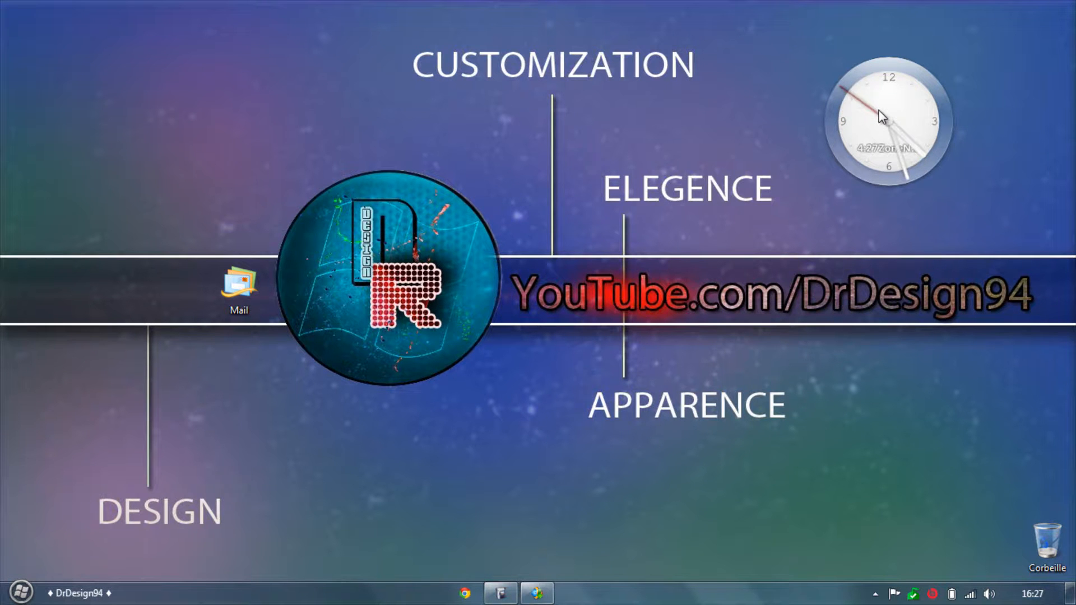
mouse_move(880, 115)
mouse_down()
mouse_move(876, 177)
mouse_move(897, 104)
mouse_move(864, 112)
mouse_up()
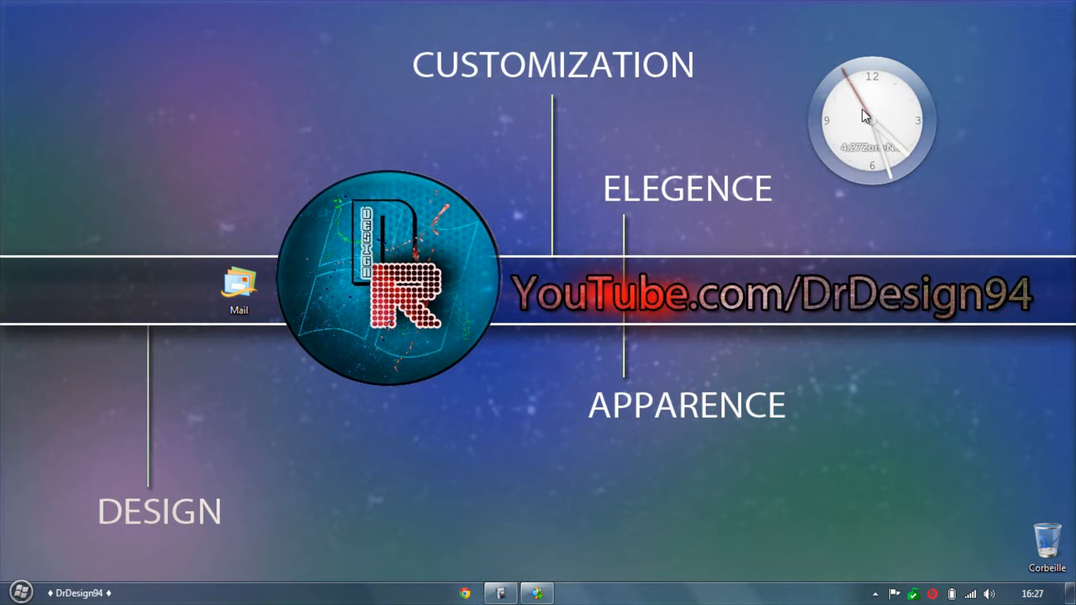
- Disable Lock Position for the clock widget and move the clock closer to the upper-right corner of the desktop
right_click(863, 110)
mouse_move(907, 122)
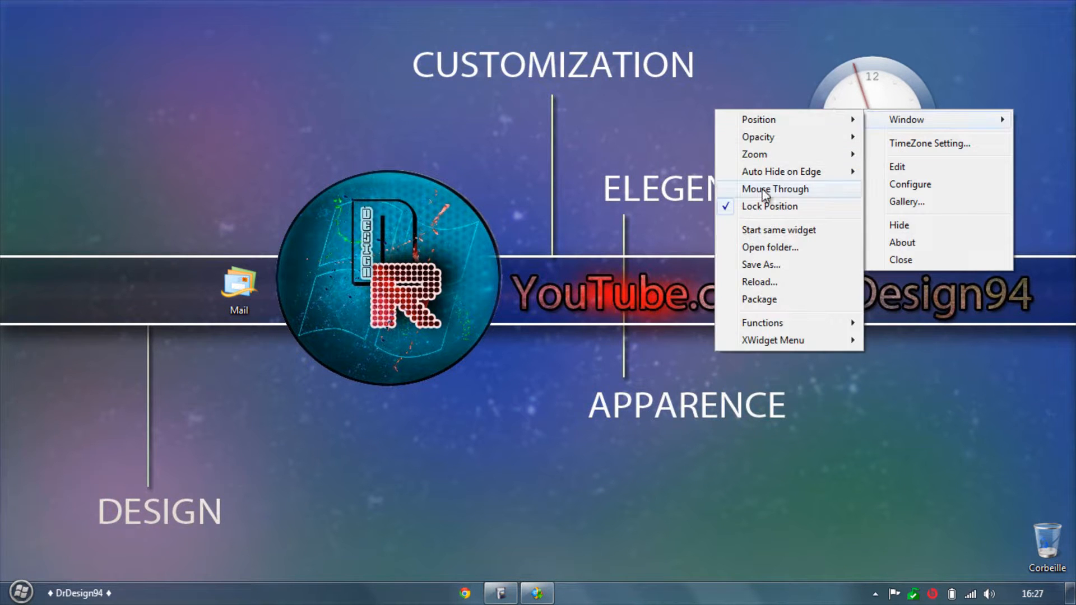
click(756, 208)
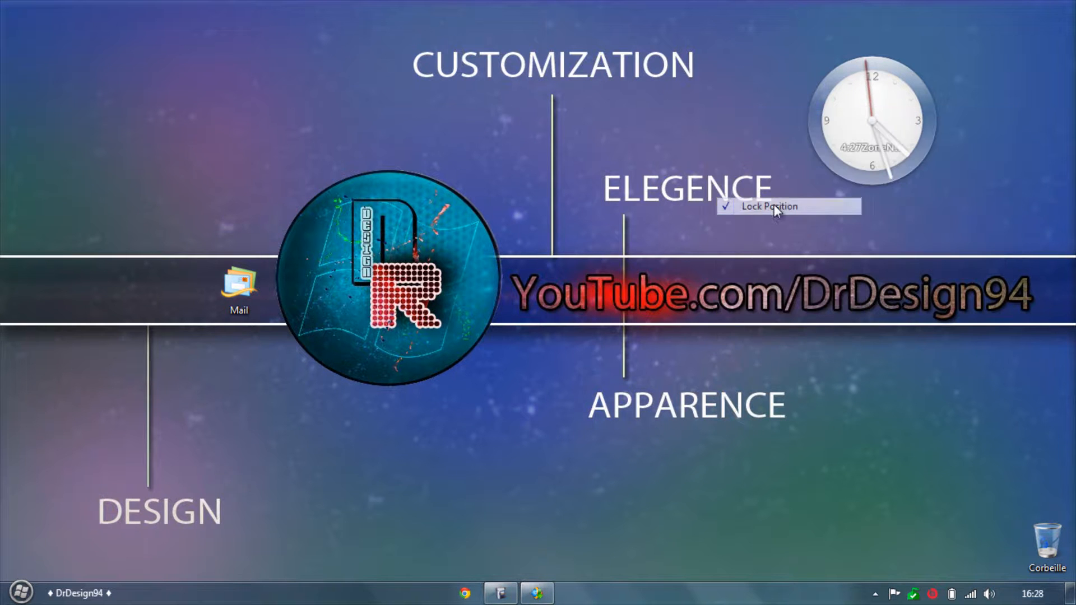
drag(879, 130, 901, 77)
- Examine the clock widget's Window options, including the Functions and Zoom choices, and leave them unchanged
right_click(900, 77)
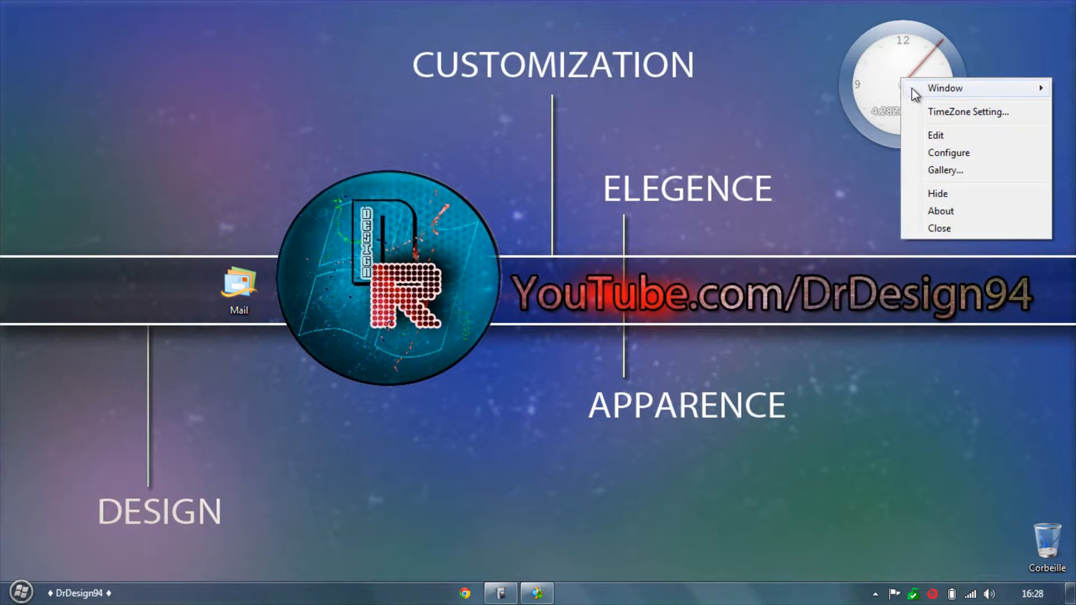
mouse_move(913, 87)
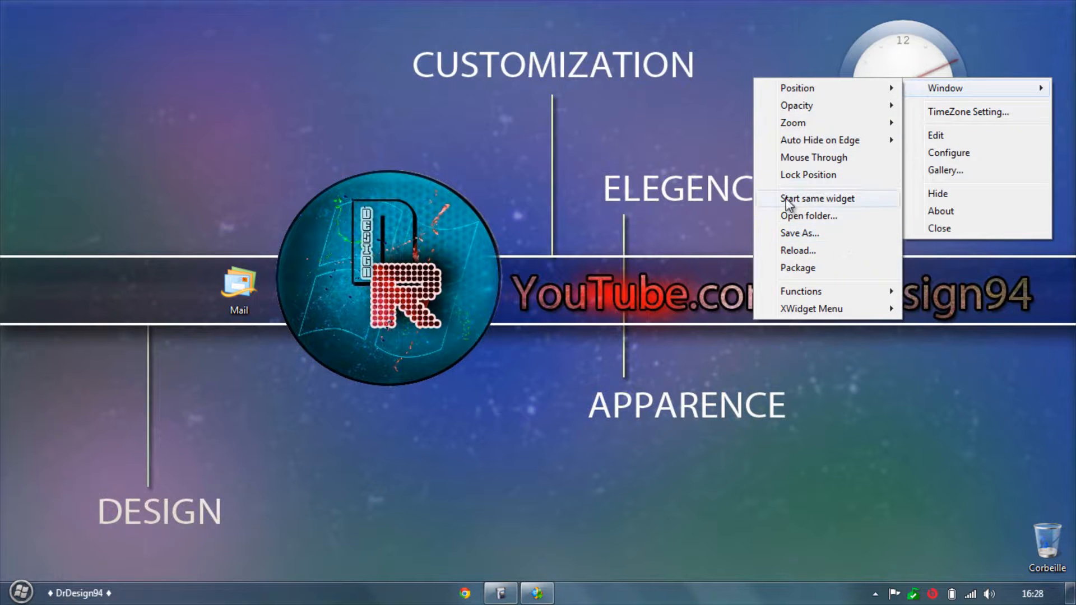
mouse_move(797, 293)
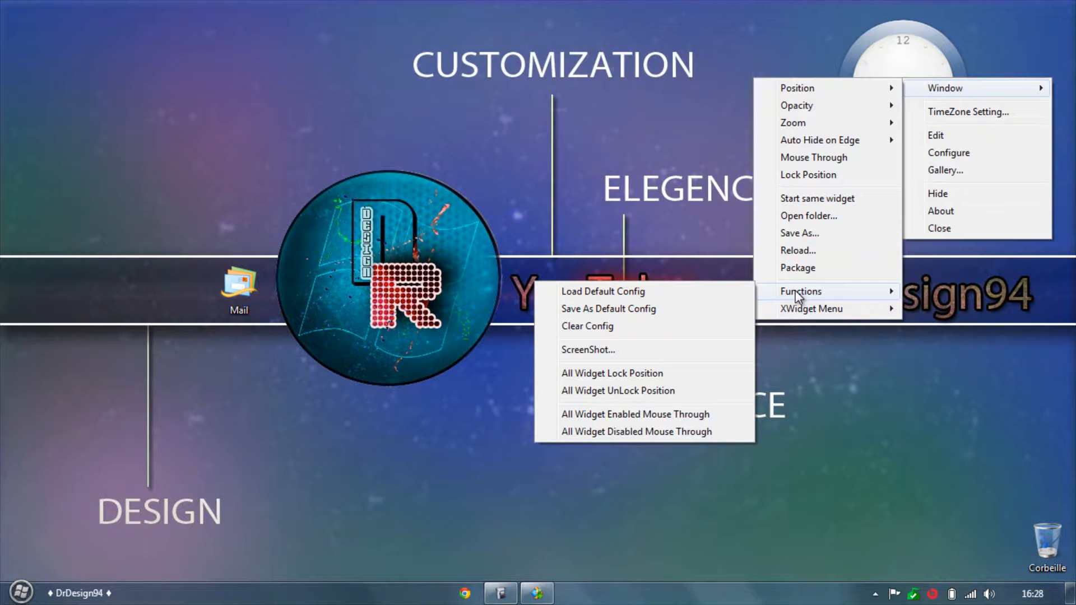
mouse_move(827, 142)
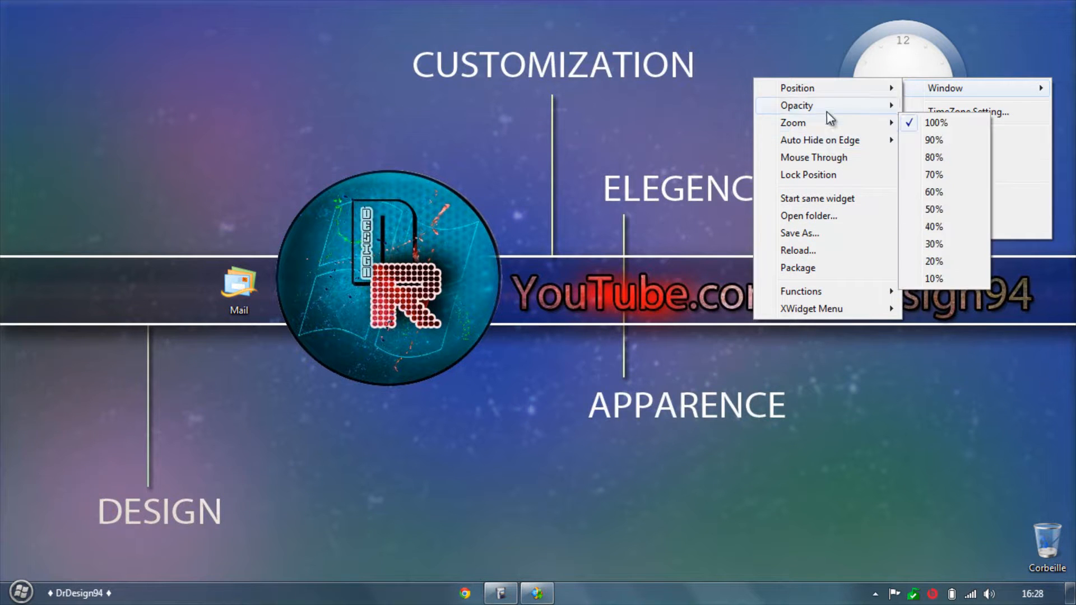
click(784, 45)
- Move the clock slightly lower in the desktop's upper-right area and bring back the minimized XWidget Gallery window
drag(913, 64, 900, 96)
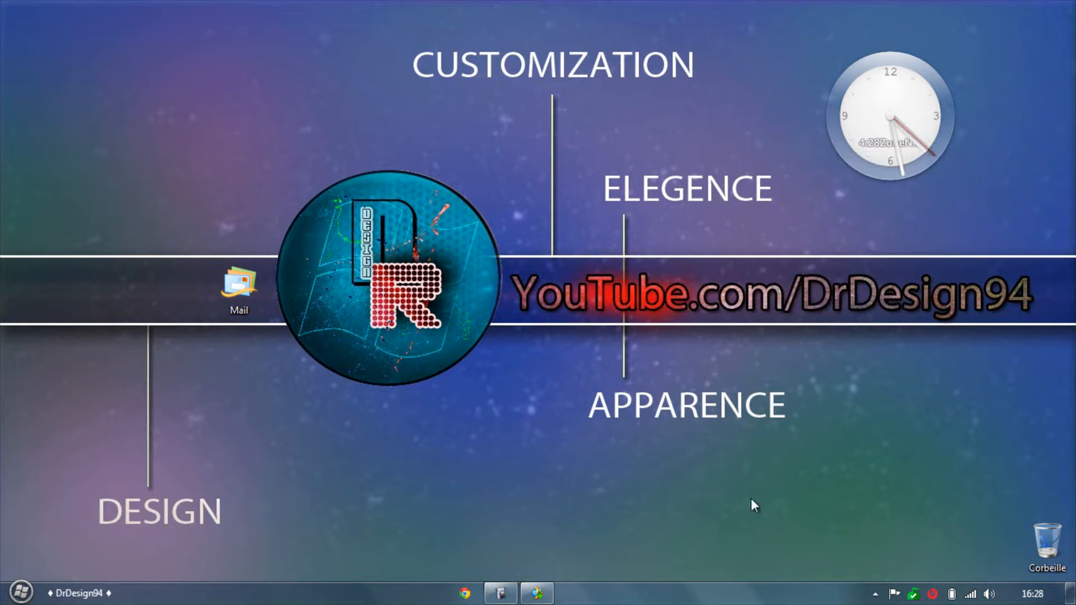
click(539, 591)
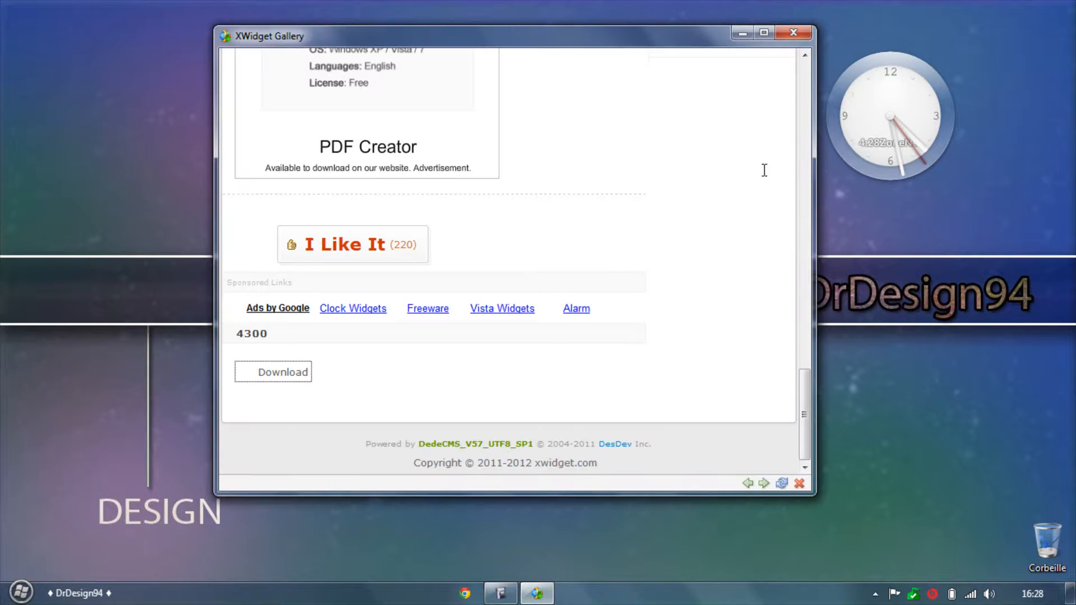
- Return from the AirClock page to the gallery listing and open the Information category
mouse_move(805, 381)
mouse_down()
mouse_move(805, 66)
mouse_move(803, 386)
mouse_up()
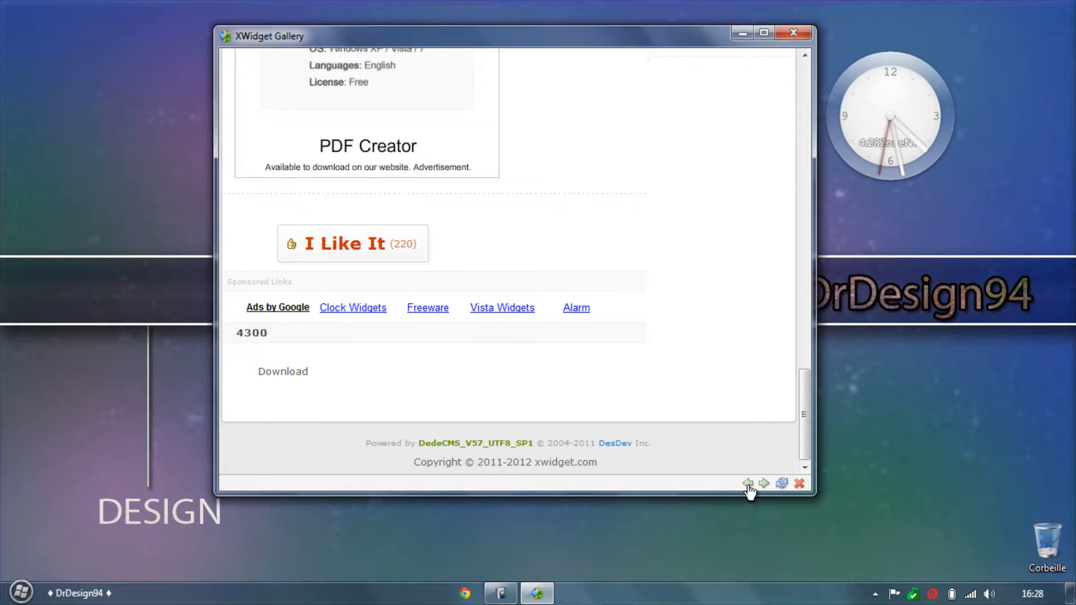
drag(807, 390, 806, 337)
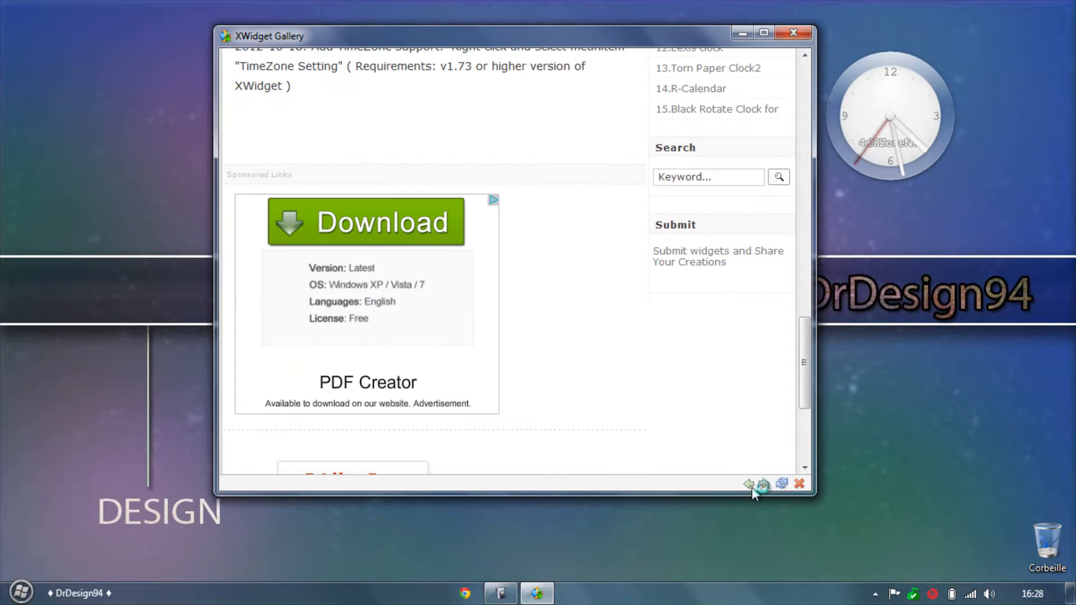
click(764, 483)
scroll(708, 230, down, 6)
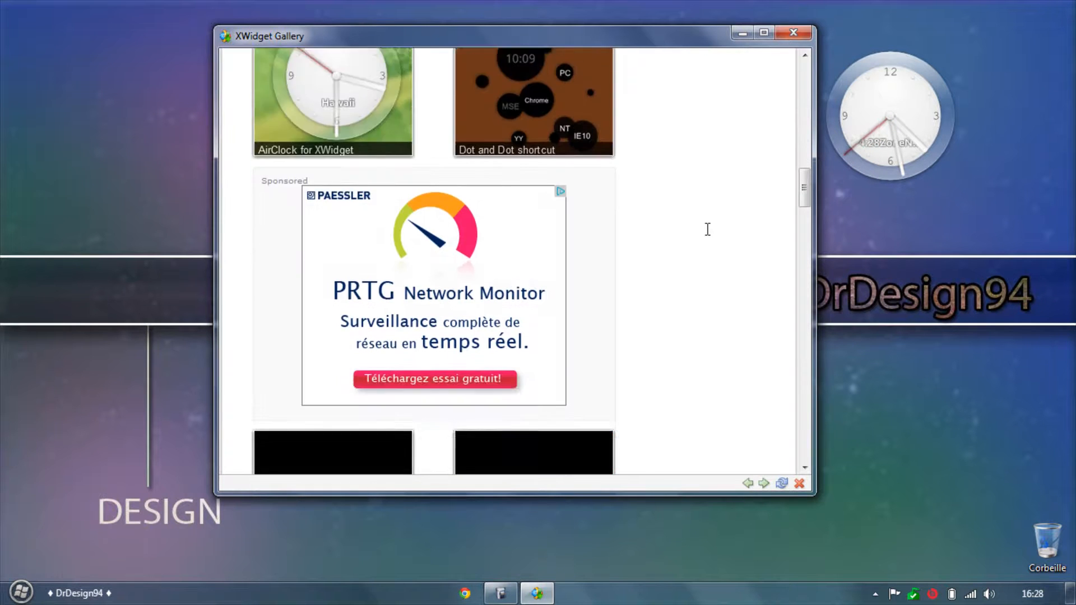
drag(806, 205, 822, 89)
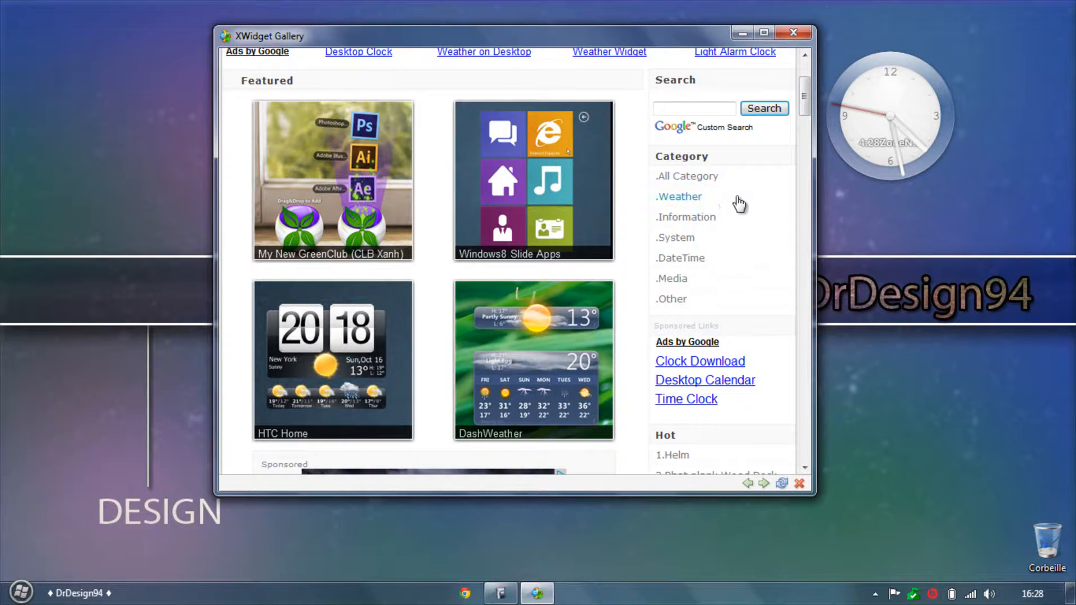
click(701, 218)
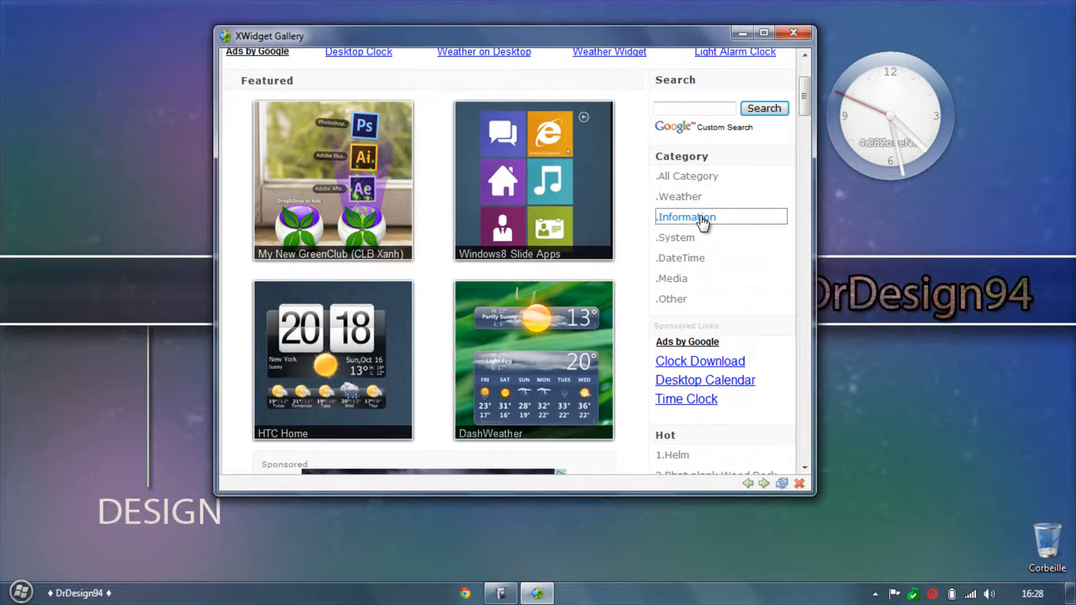
- Browse the Information category's widgets and open the Hang Note widget's page
scroll(559, 336, down, 1)
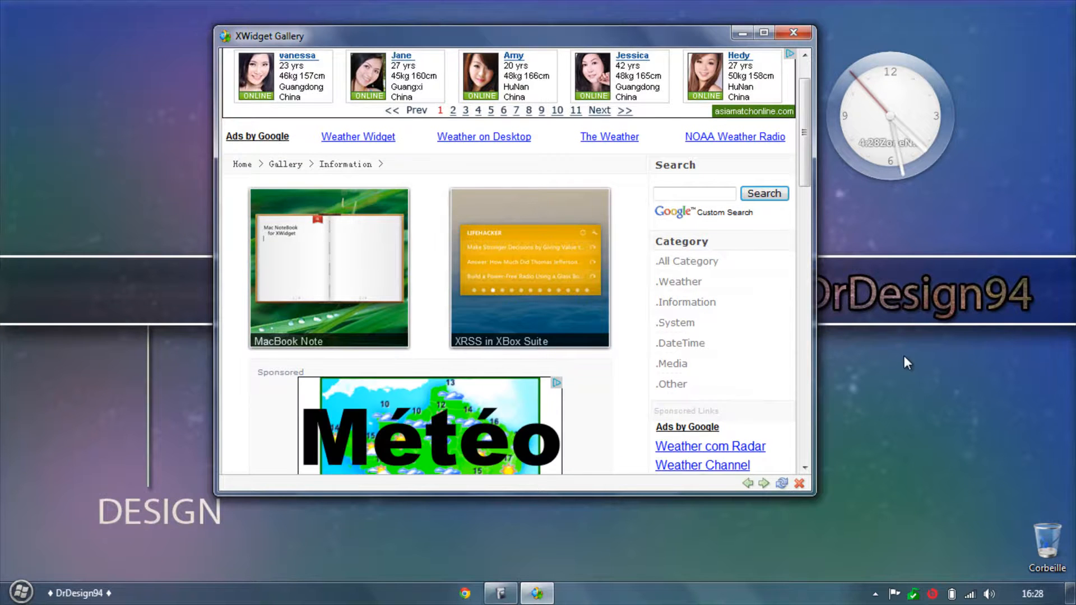
scroll(504, 297, down, 1)
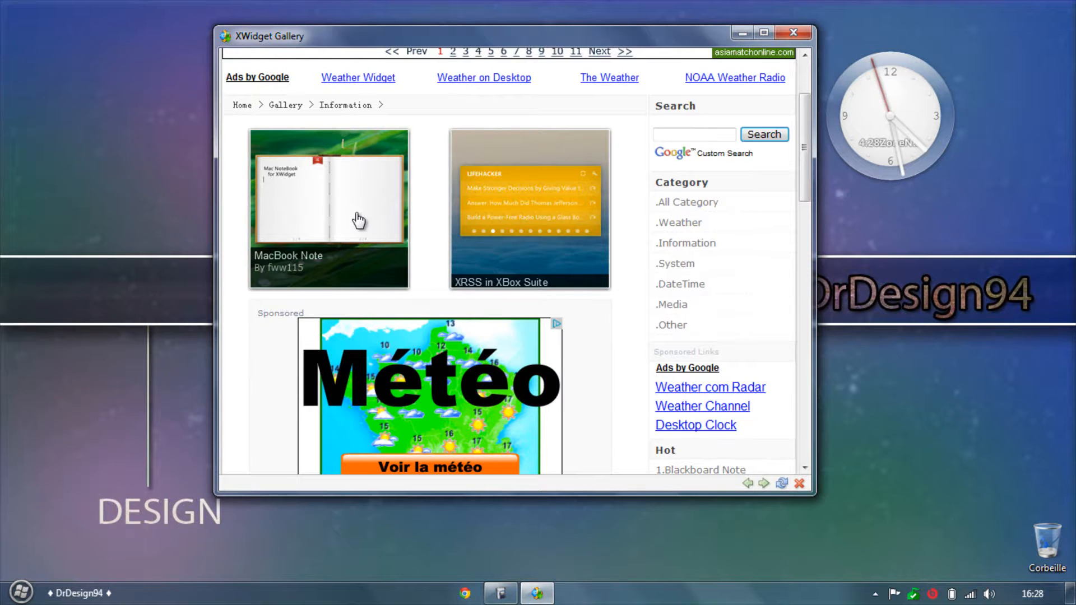
scroll(347, 207, down, 6)
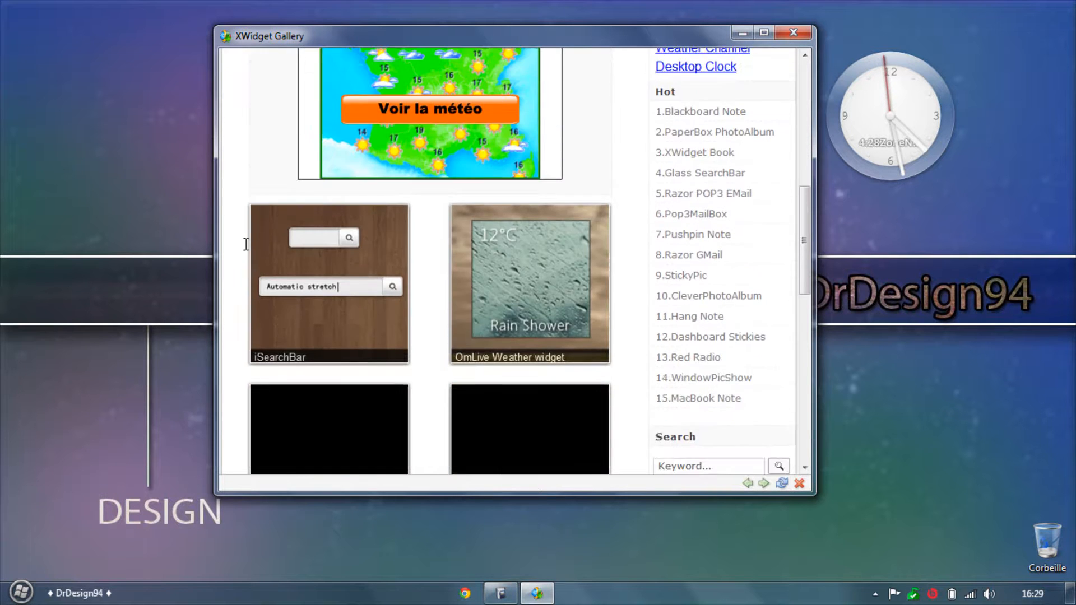
scroll(246, 244, down, 1)
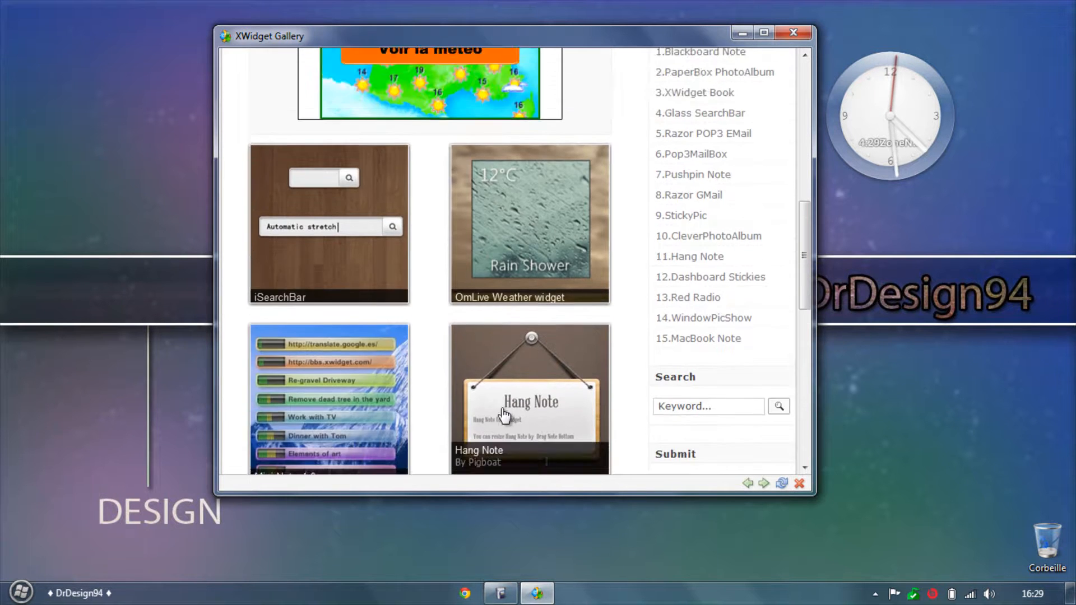
scroll(489, 399, down, 3)
click(509, 238)
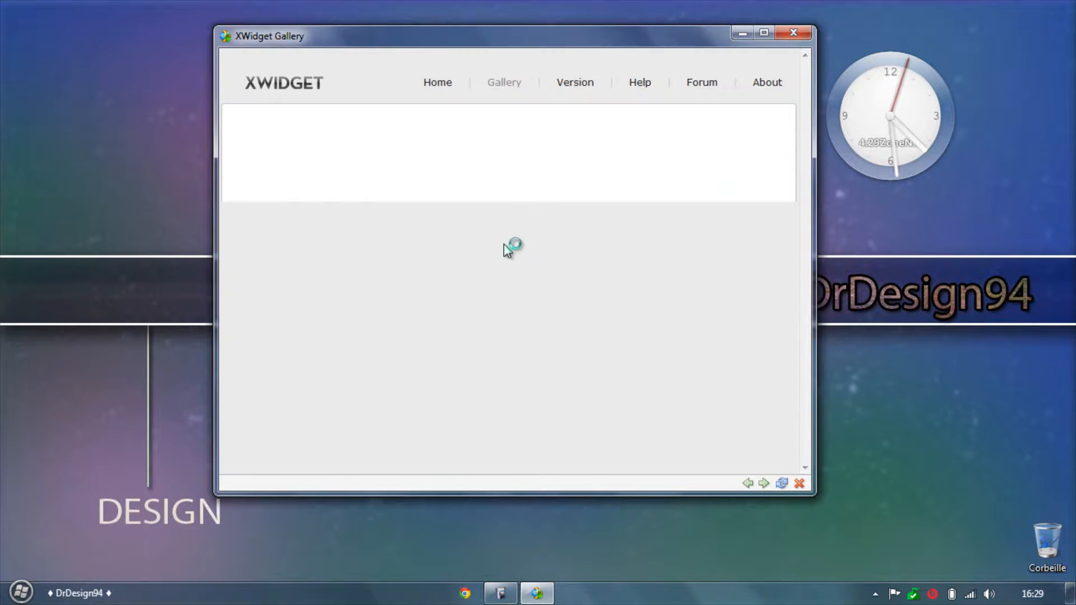
- Download the Hang Note widget from its gallery page and minimize the gallery window
scroll(457, 325, down, 2)
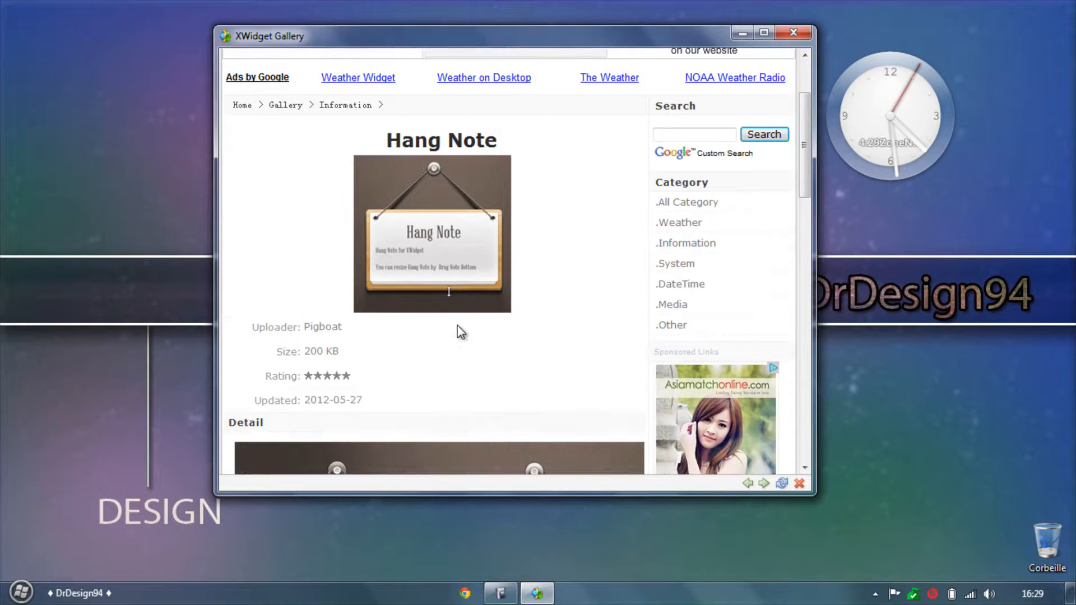
scroll(457, 325, down, 4)
scroll(522, 393, down, 1)
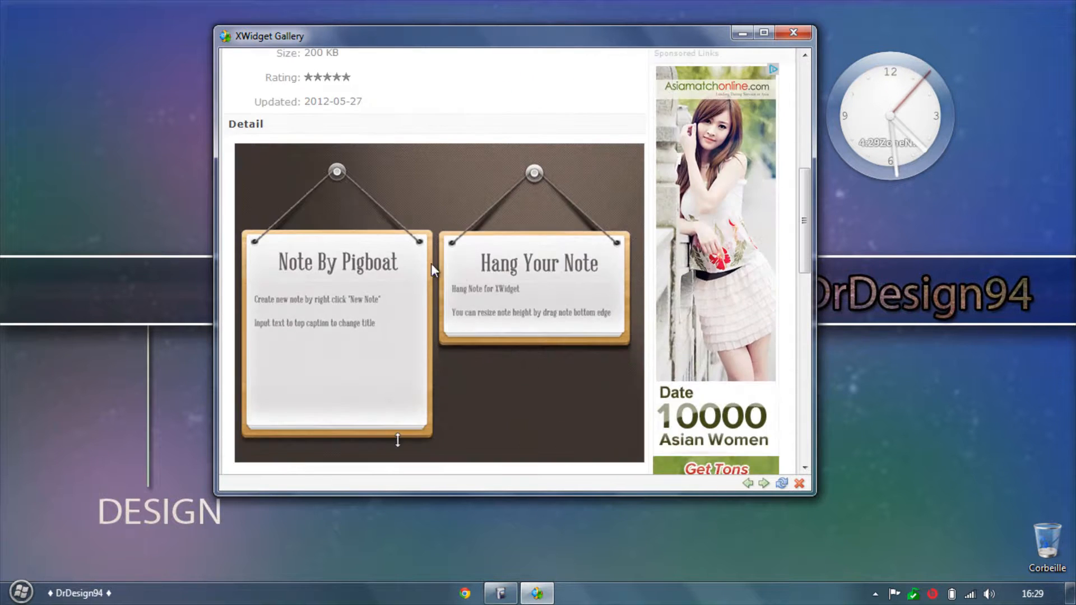
drag(806, 182, 790, 392)
click(278, 373)
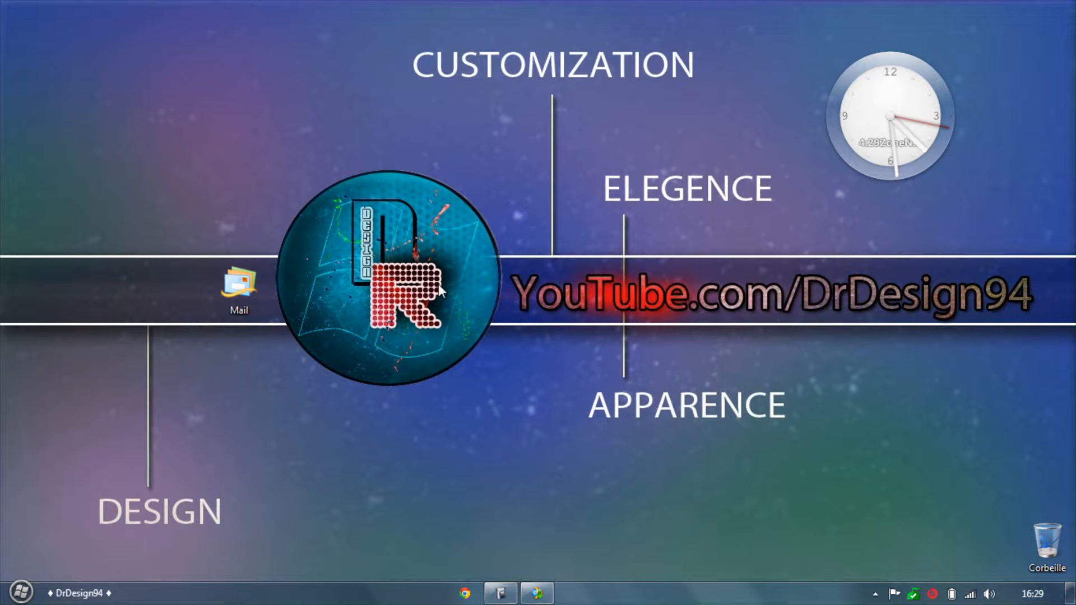
click(536, 589)
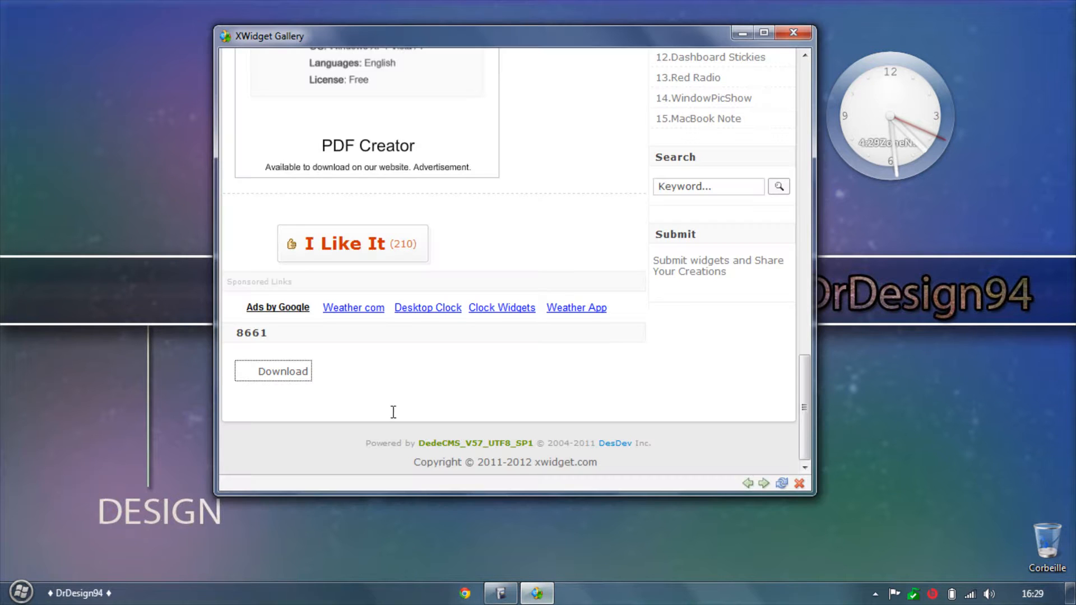
click(742, 33)
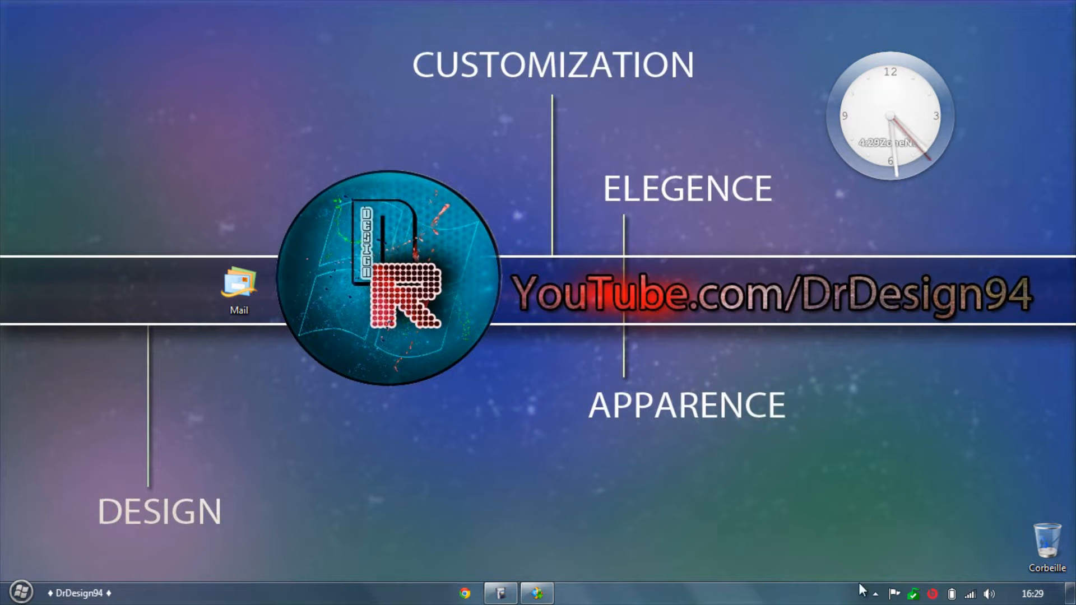
- Open XWidget's Add Widget view and the Manage Widgets window, and place a Hanging Note on the desktop left of the wallpaper logo
click(876, 594)
right_click(849, 516)
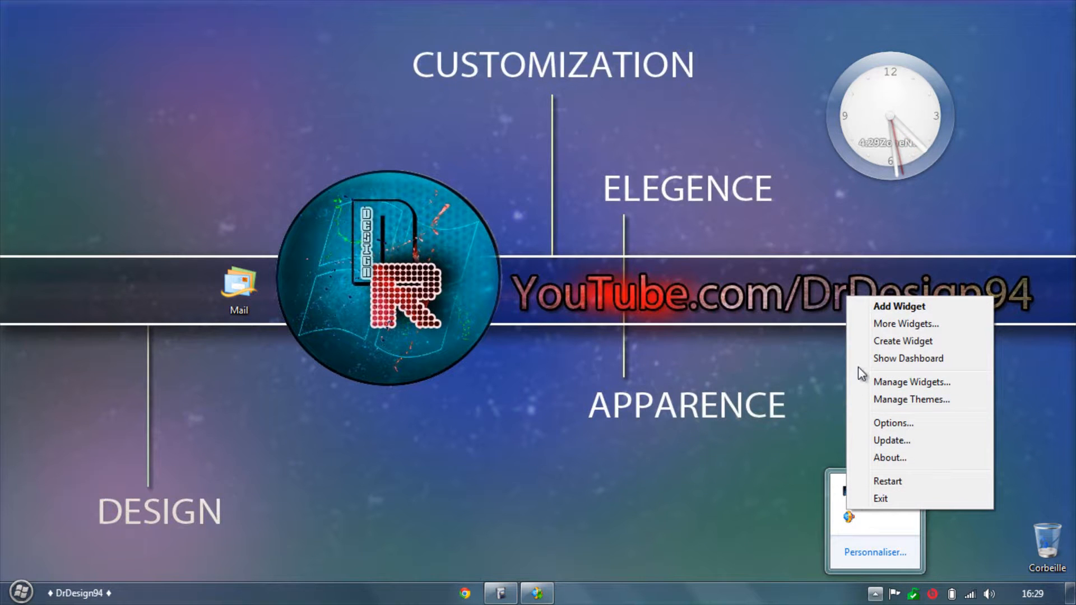
click(878, 308)
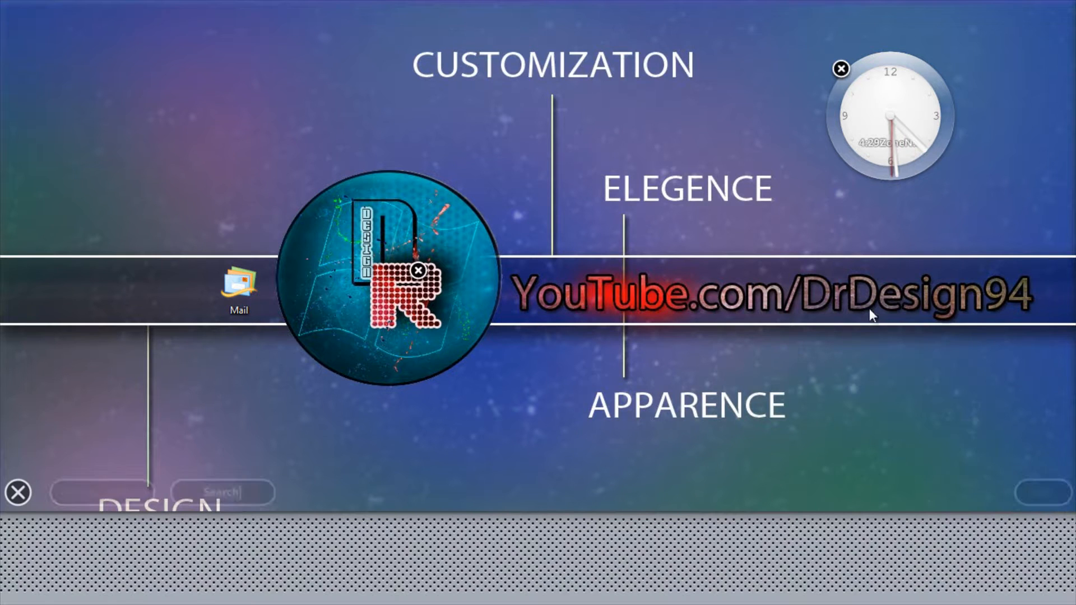
click(90, 496)
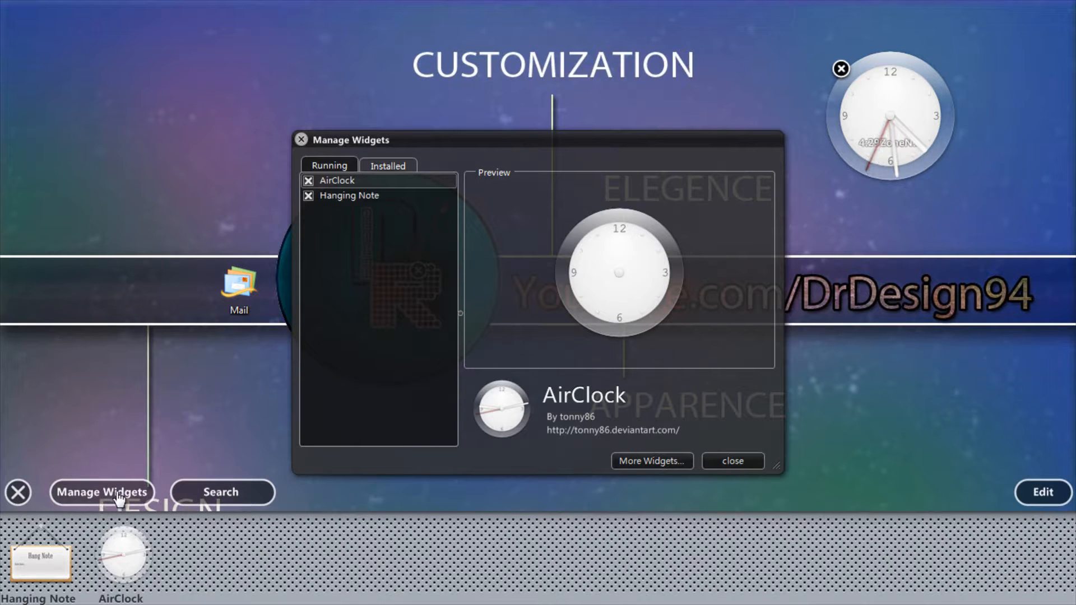
drag(43, 567, 163, 240)
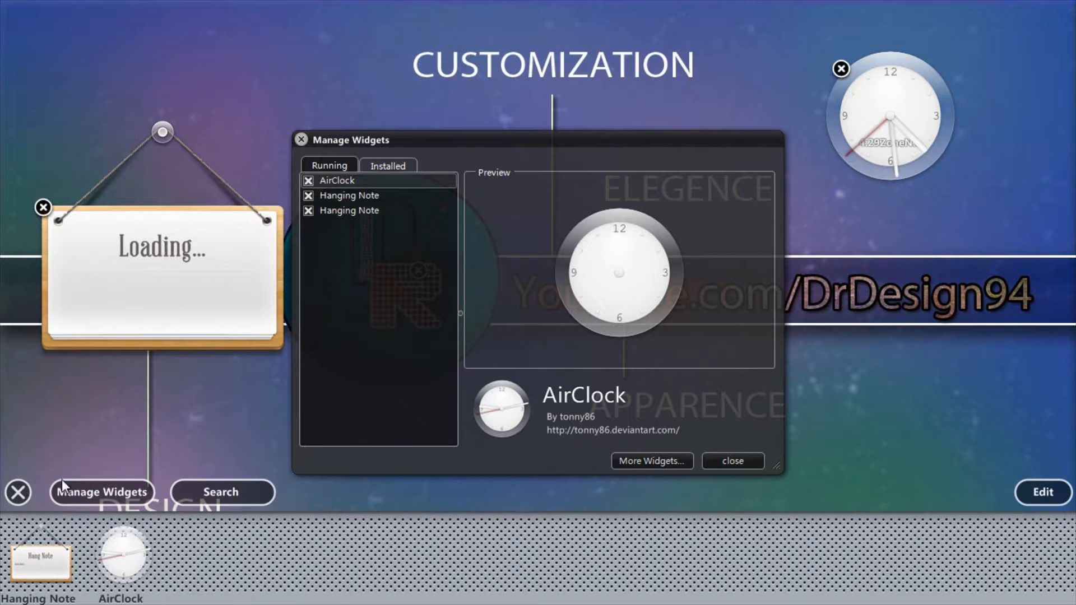
- Close the Add Widget view and Manage Widgets window, and move the Hang Note to the desktop's upper-left corner
click(18, 492)
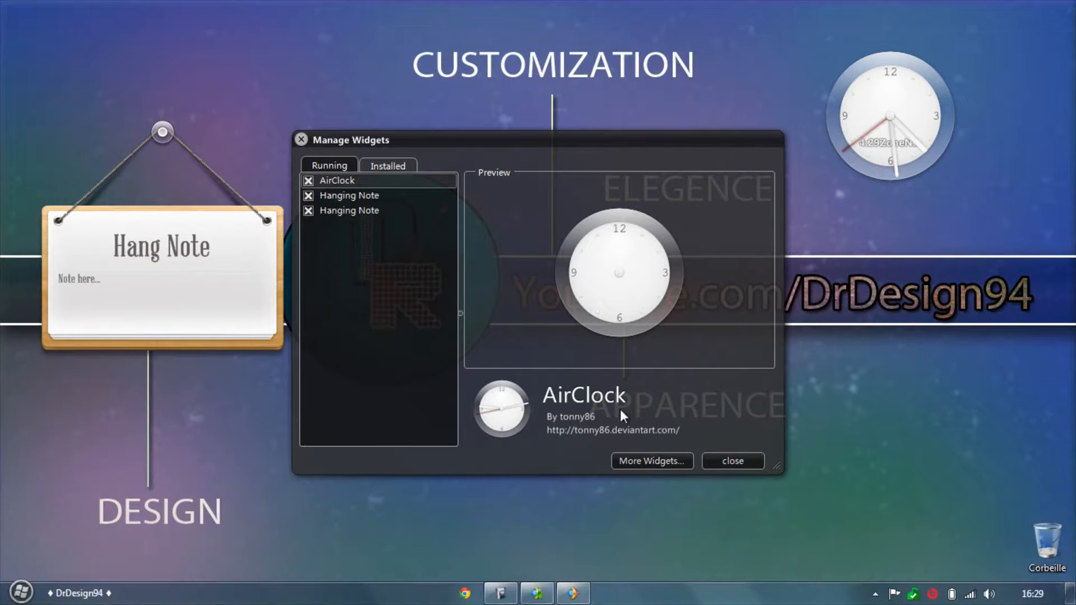
click(740, 462)
click(234, 259)
drag(159, 135, 139, 15)
- Set the Hang Note widget's zoom to 70%
right_click(162, 106)
right_click(143, 14)
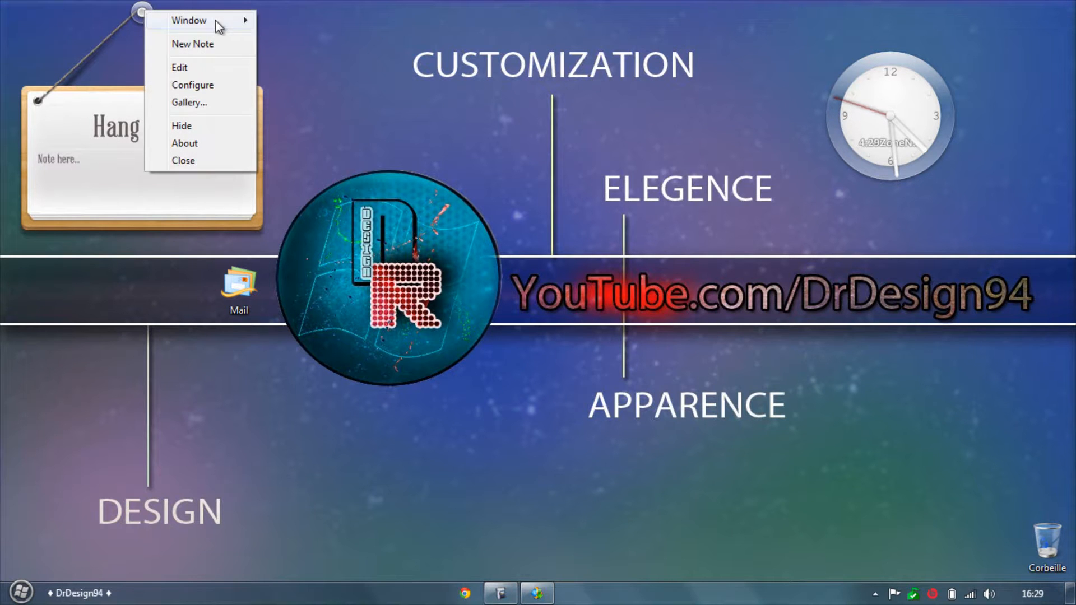
mouse_move(219, 22)
mouse_move(336, 56)
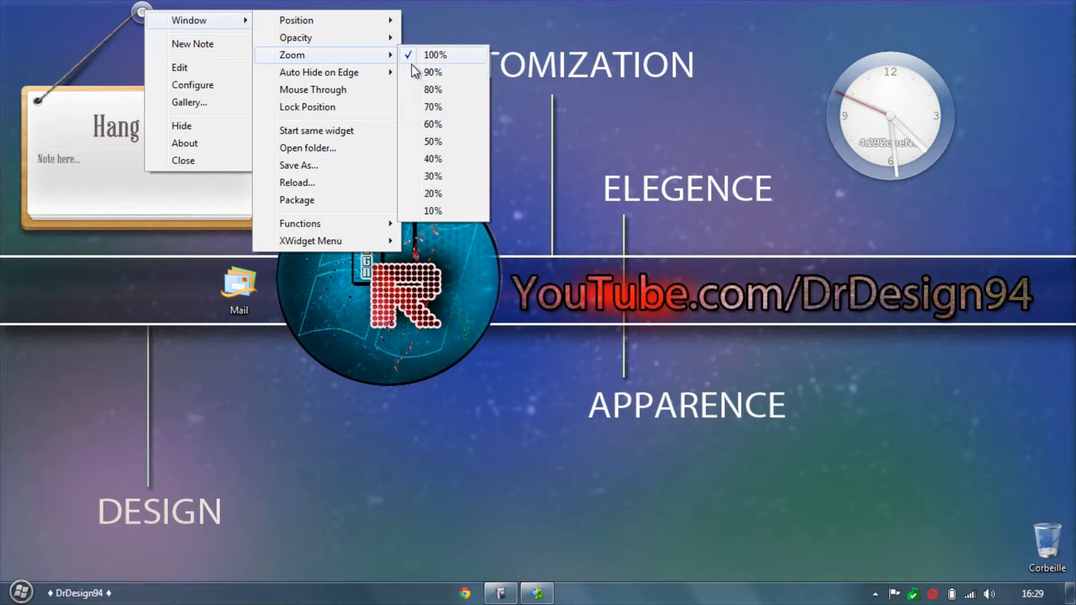
click(440, 107)
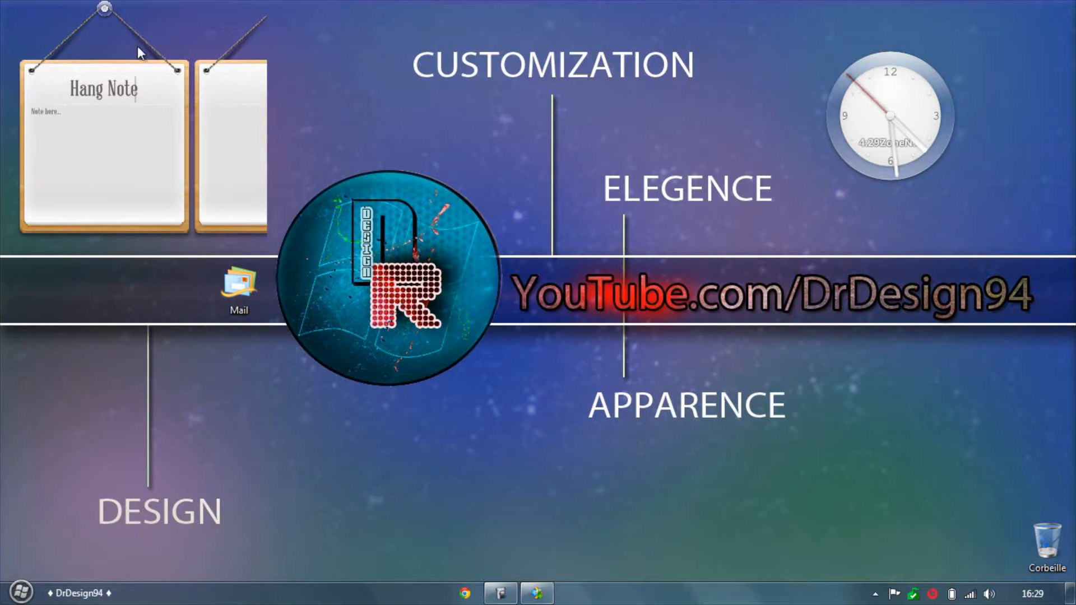
- Set the Hang Note widget's zoom to 90%
right_click(131, 87)
right_click(107, 13)
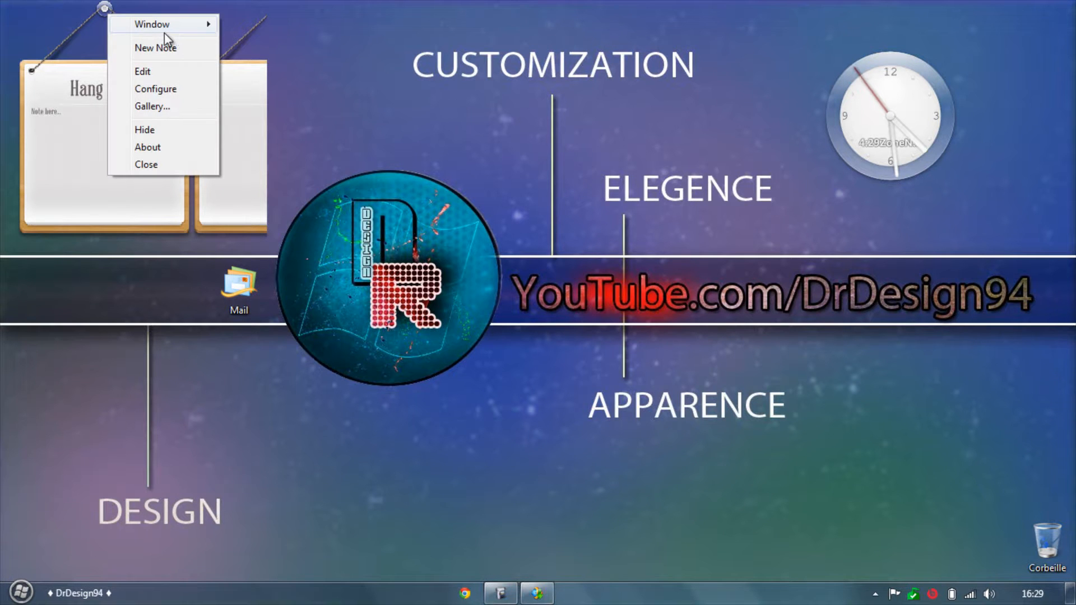
mouse_move(187, 27)
mouse_move(314, 50)
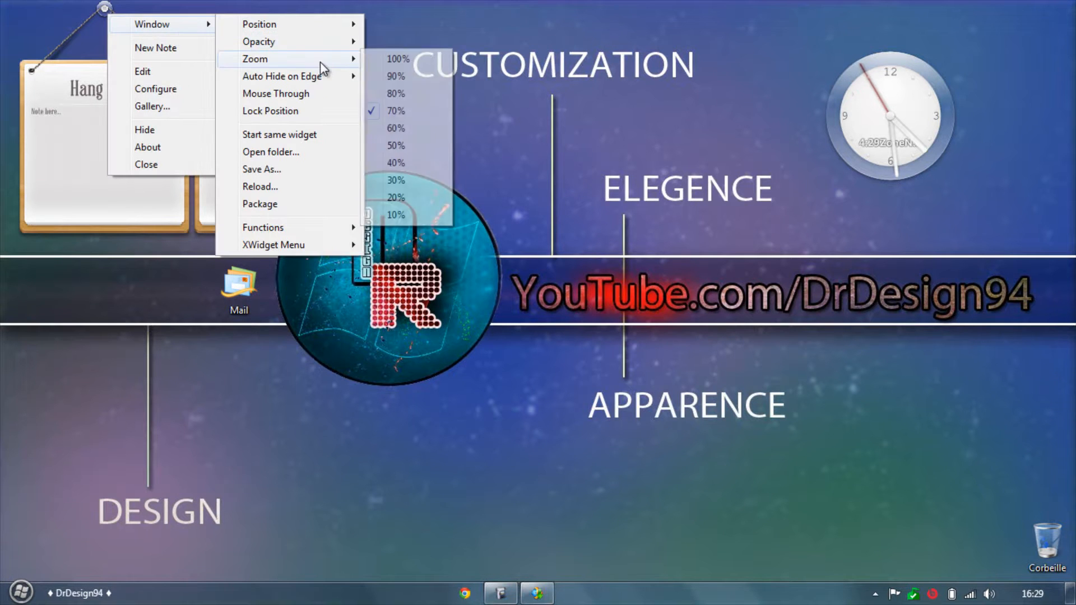
click(401, 76)
- Restore the Hang Note widget's zoom to 100%
right_click(132, 12)
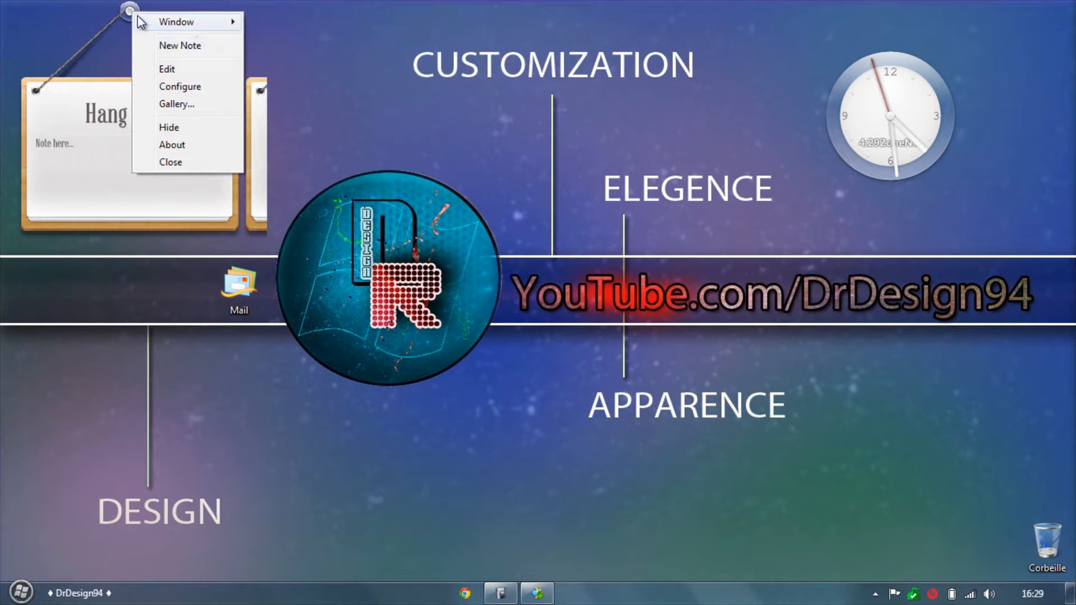
mouse_move(240, 25)
mouse_move(346, 56)
click(422, 58)
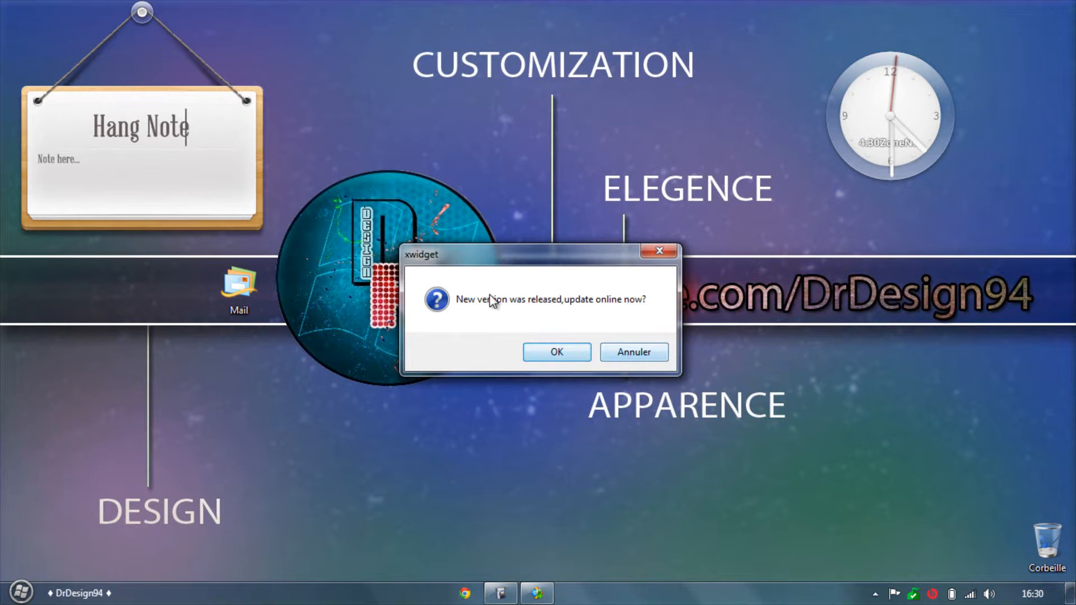
- Decline the offered online update and replace the note's title with "DrDesign94"
drag(506, 252, 481, 82)
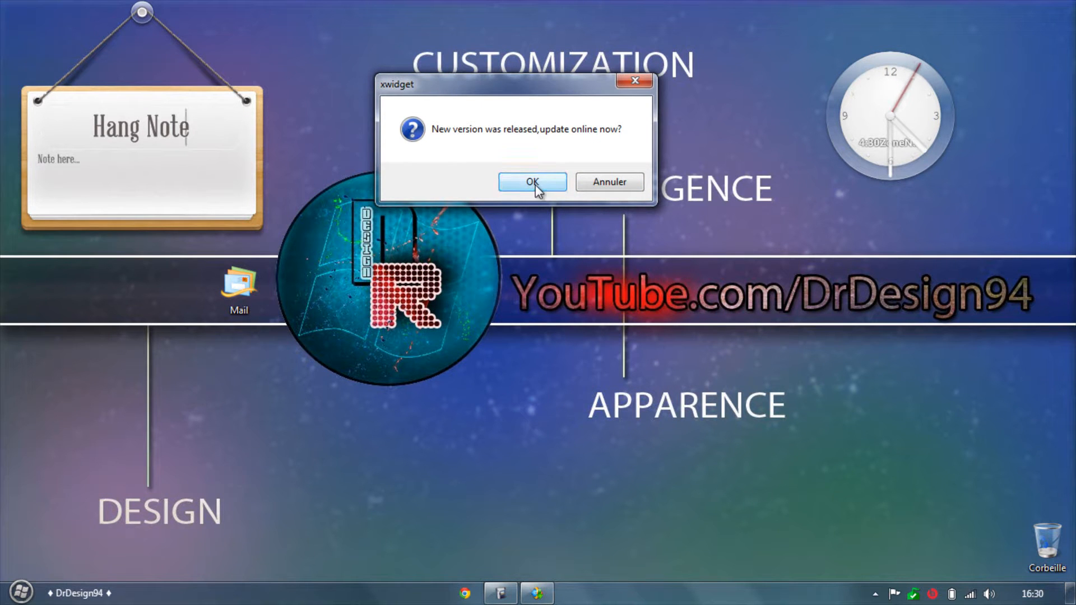
click(601, 186)
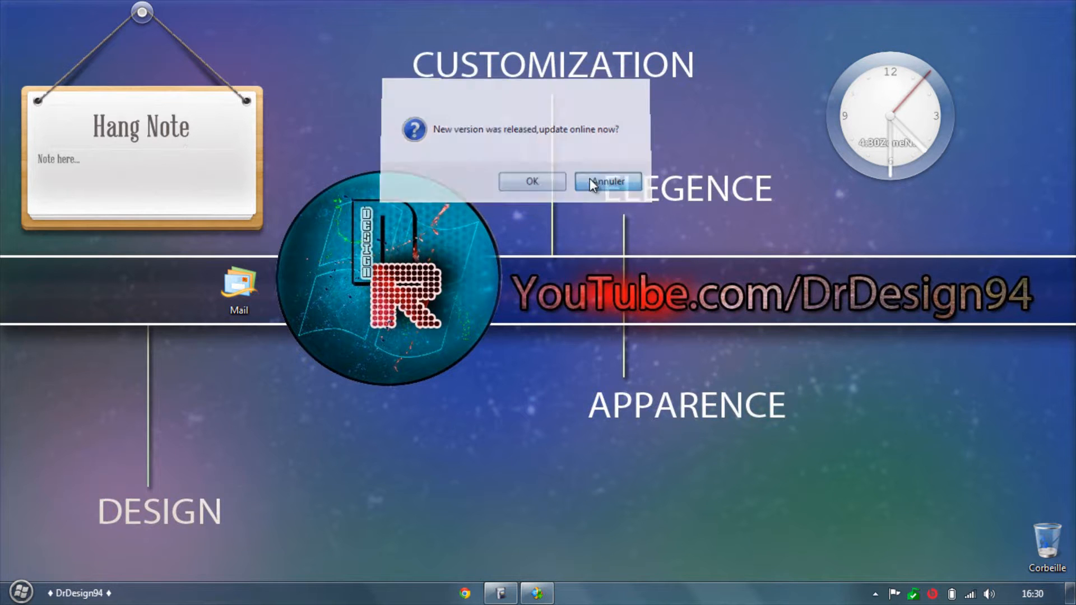
drag(184, 127, 66, 118)
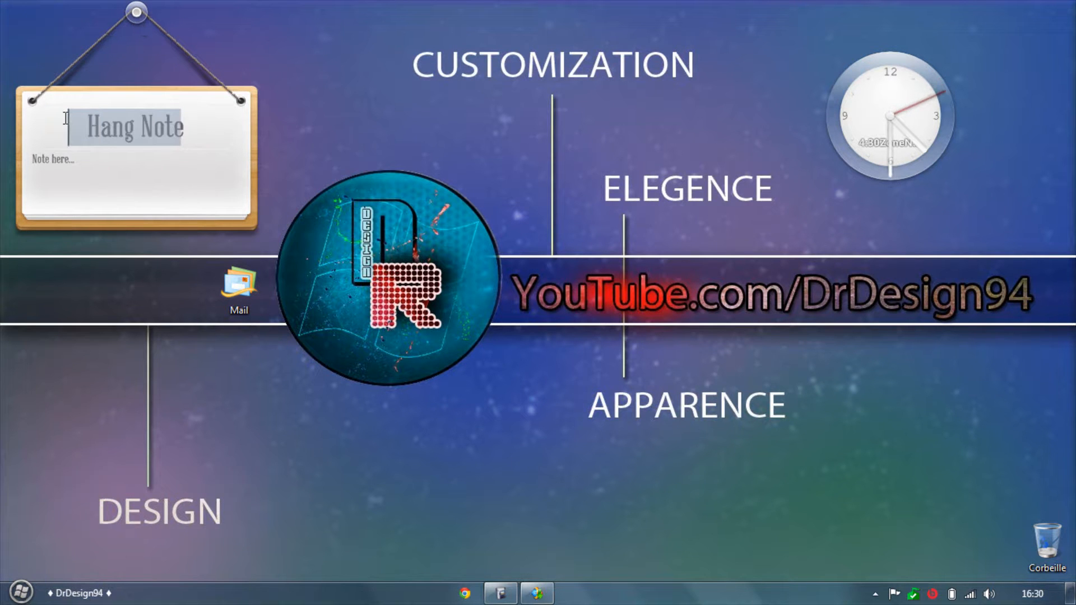
text(DrDe)
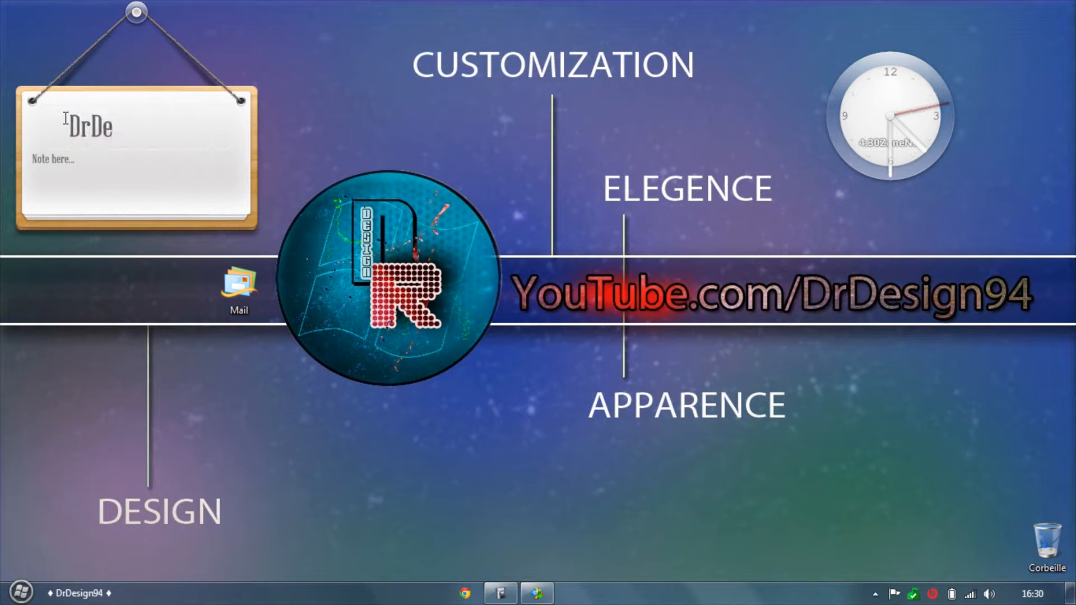
text(sign94)
- Replace the note's placeholder body text with "Merci d'avori regardé" and make the note slightly taller
drag(89, 166, 27, 163)
key(BackSpace)
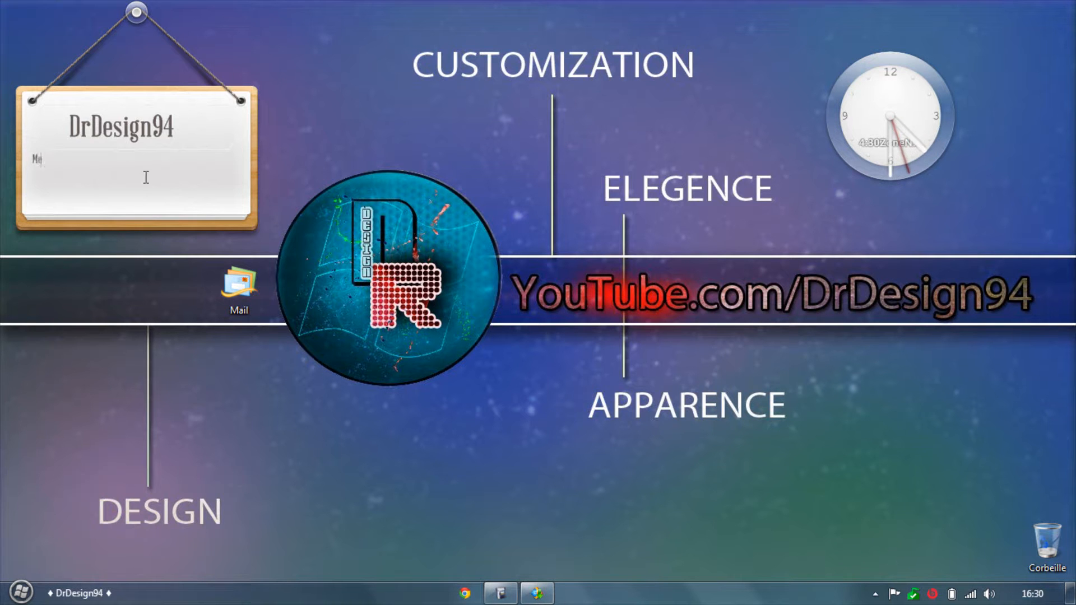
text(i d'avoir regardé)
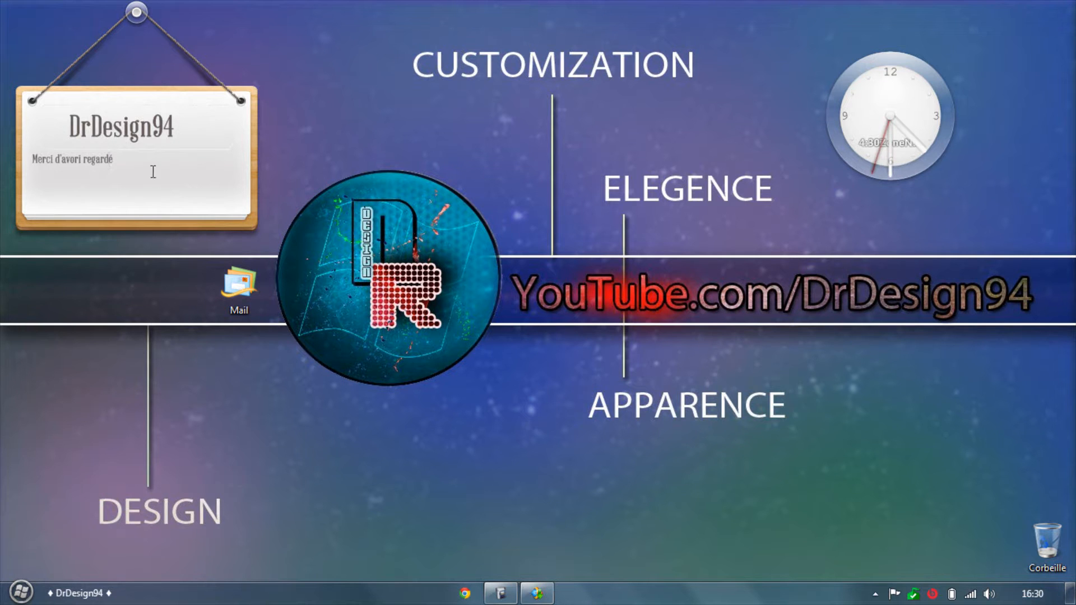
drag(154, 168, 31, 160)
right_click(66, 163)
click(103, 147)
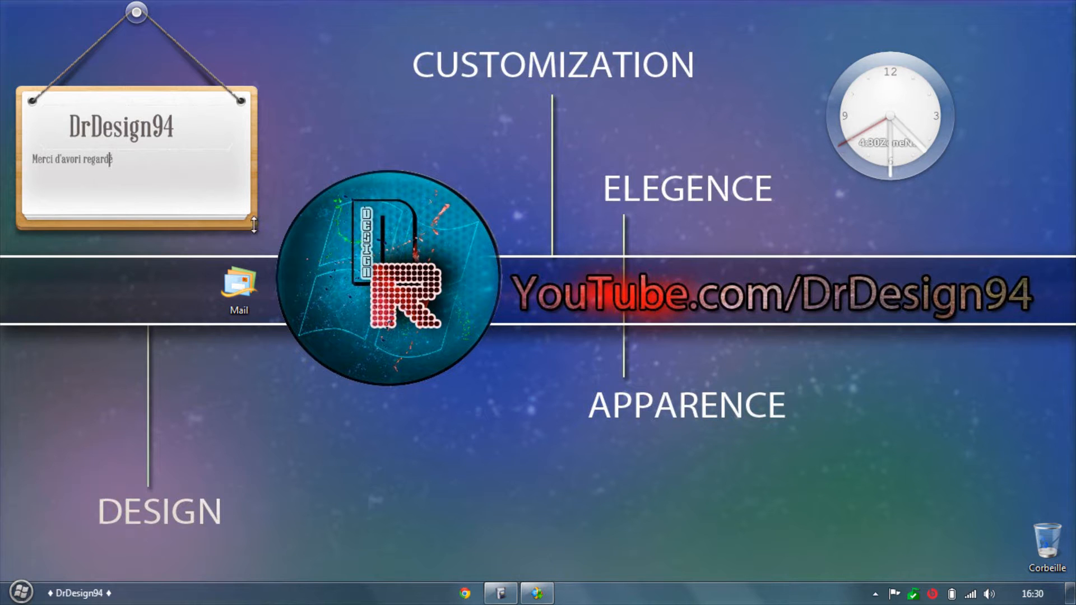
mouse_move(202, 232)
mouse_down()
mouse_move(192, 247)
mouse_move(188, 235)
mouse_up()
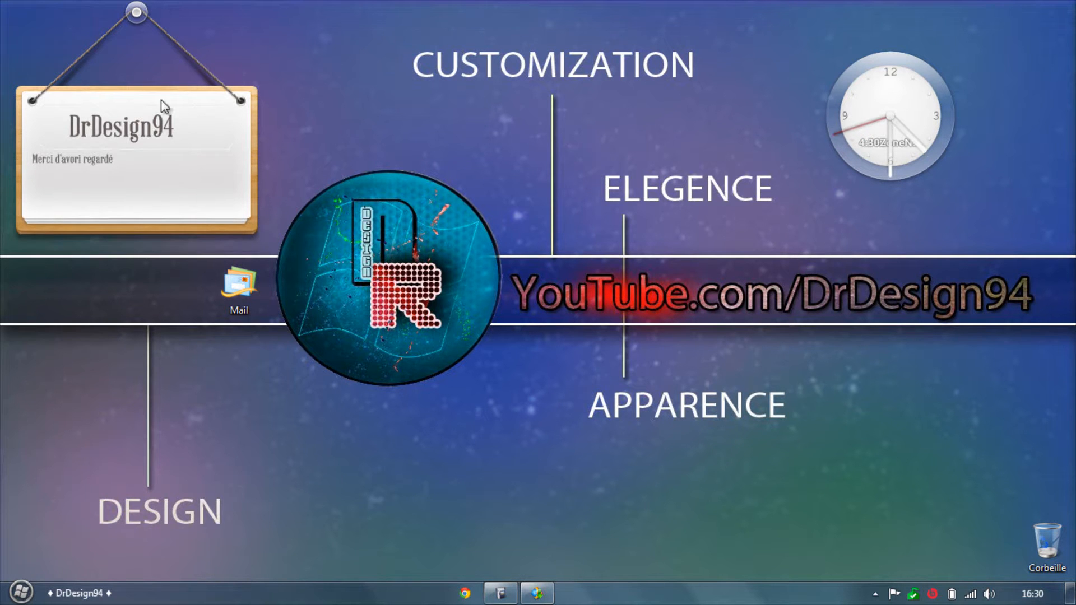
- Shift the Hang Note widget slightly away from the desktop corner and return to the widget list in the XWidget Gallery
drag(137, 14, 146, 25)
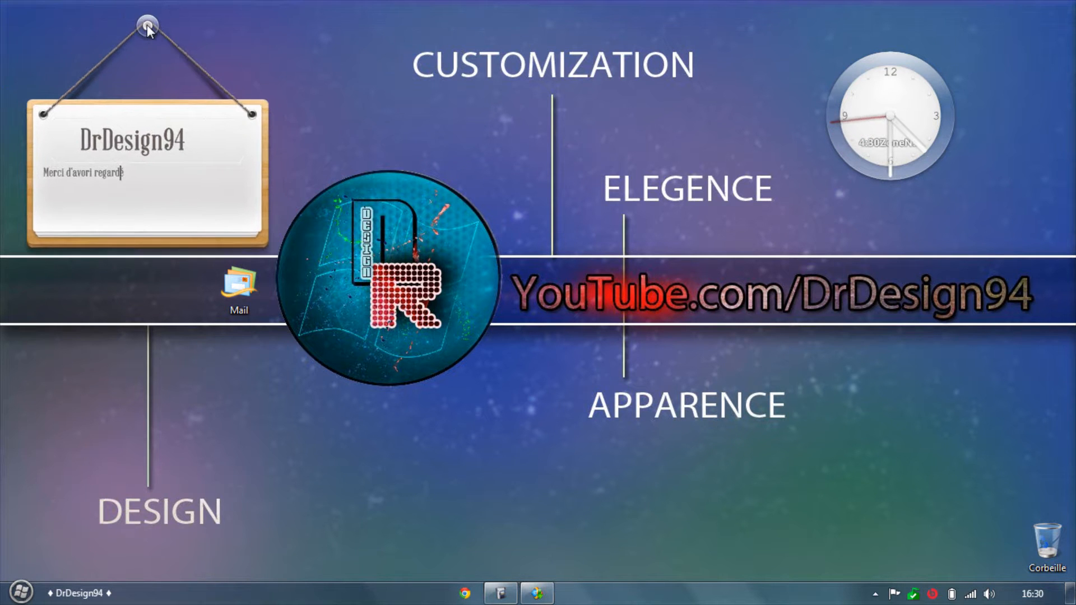
click(537, 593)
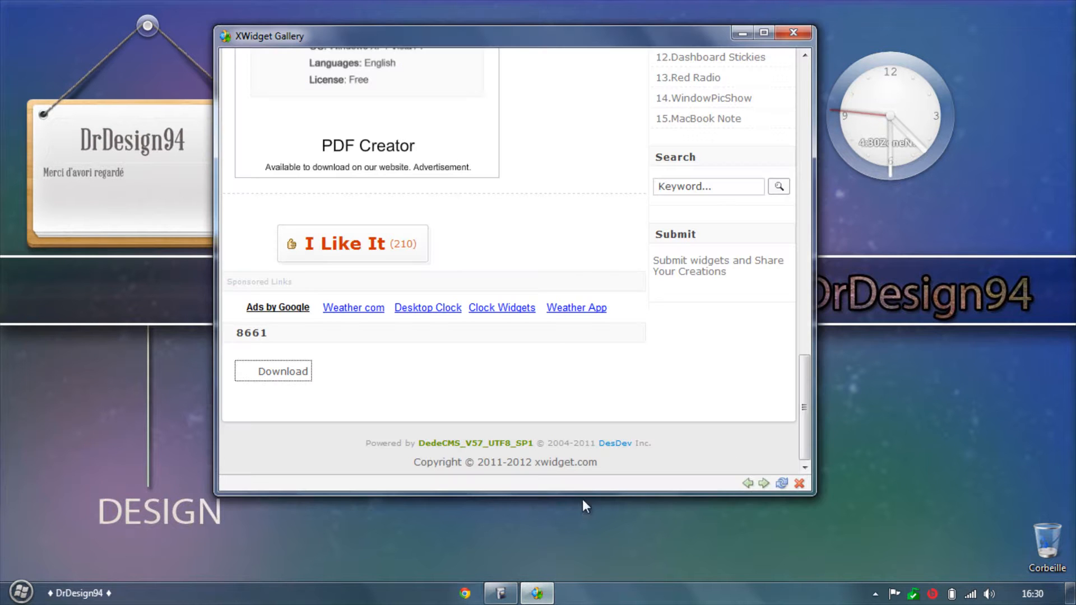
drag(808, 435, 787, 138)
scroll(806, 216, down, 10)
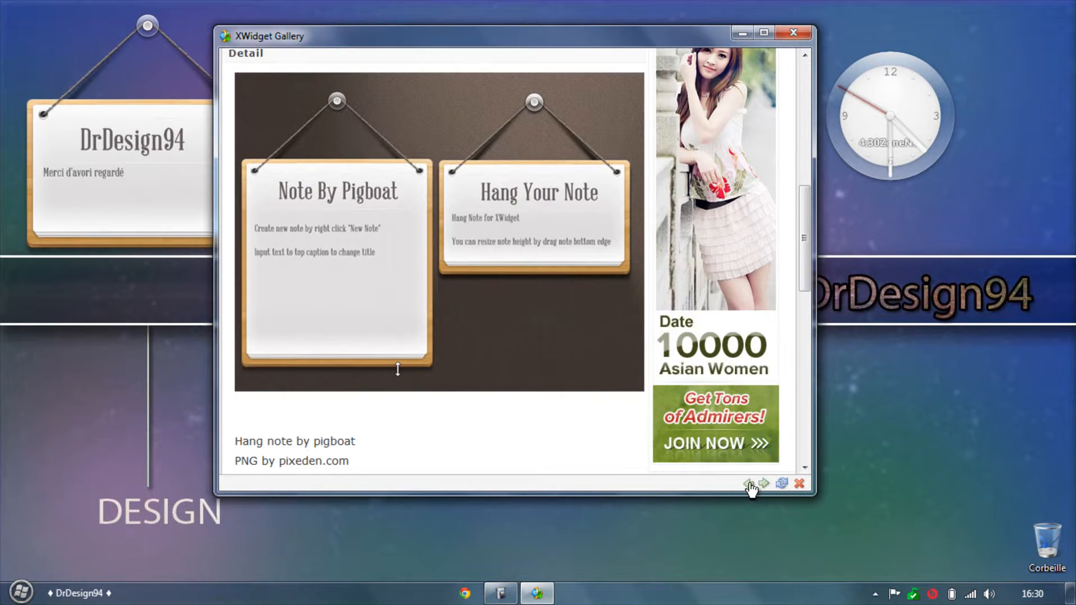
click(748, 483)
- Open the gallery's System category and look through its first page of widgets
drag(804, 313, 804, 271)
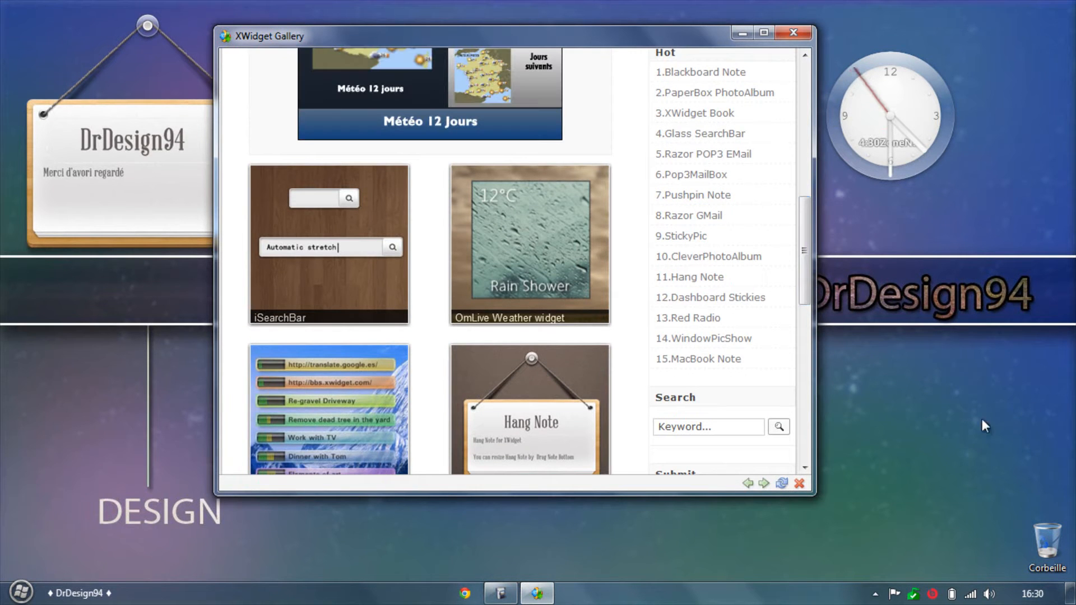
drag(804, 230, 812, 184)
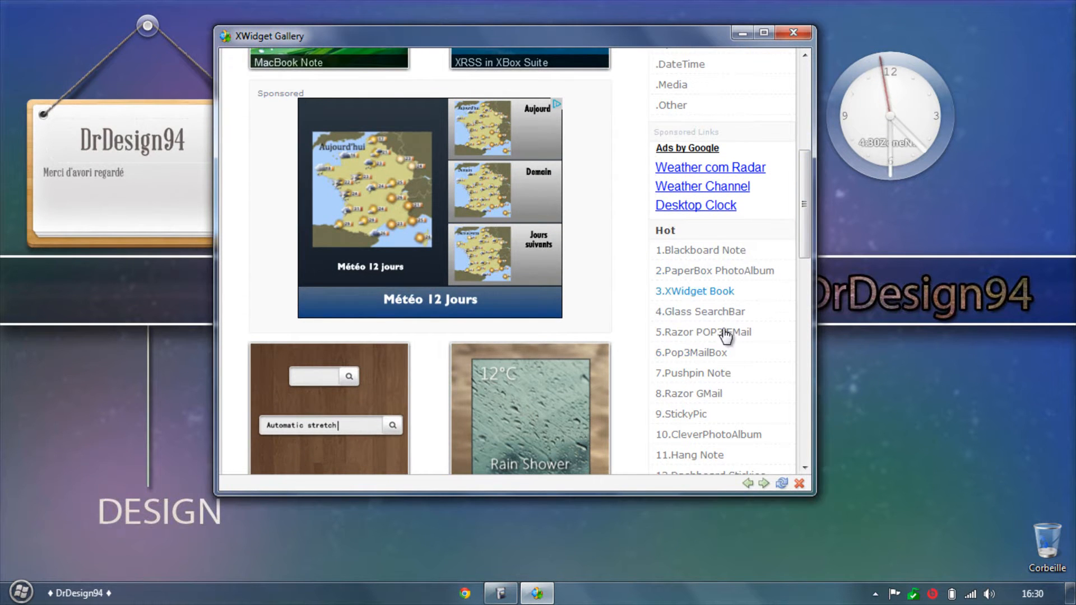
drag(802, 230, 806, 166)
click(682, 294)
scroll(537, 350, down, 3)
scroll(538, 352, down, 7)
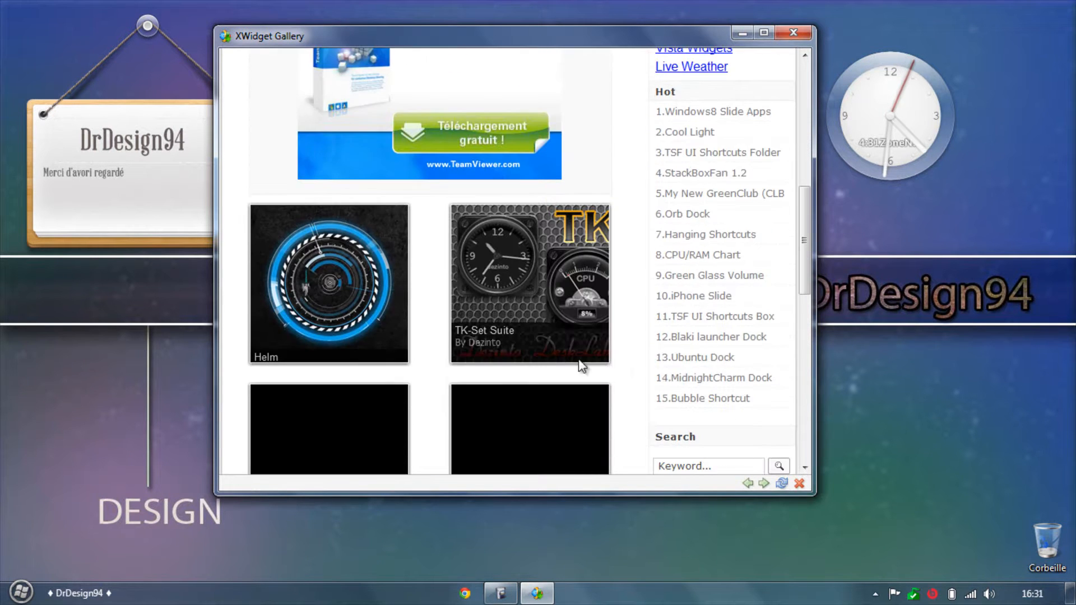
scroll(617, 378, down, 4)
scroll(617, 379, up, 4)
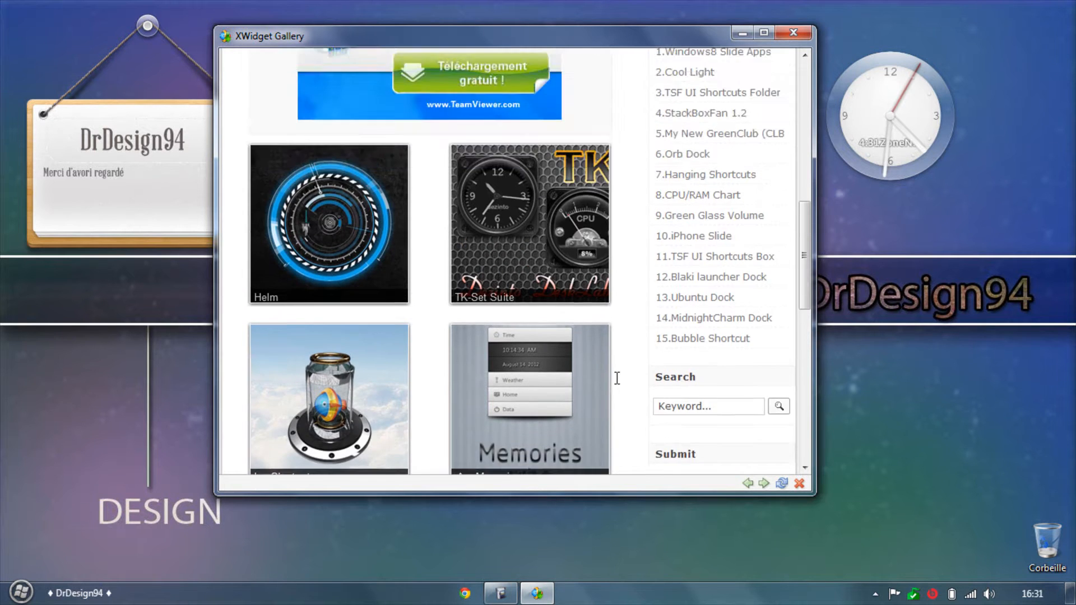
scroll(617, 379, down, 5)
scroll(617, 378, down, 6)
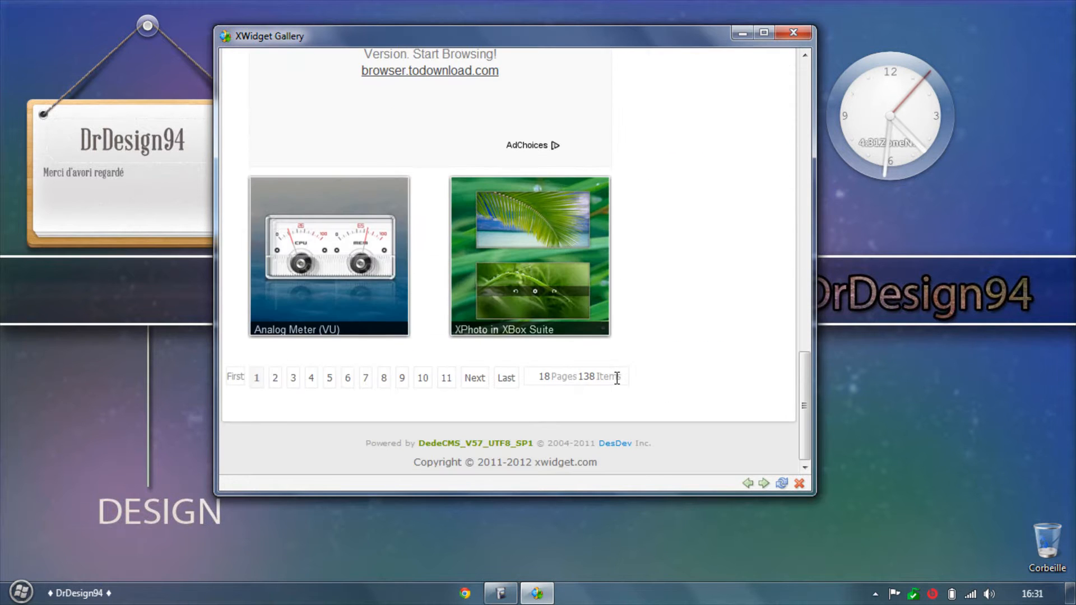
- Go to page 2 of the System widgets and open the Trash Heart widget's page
click(275, 378)
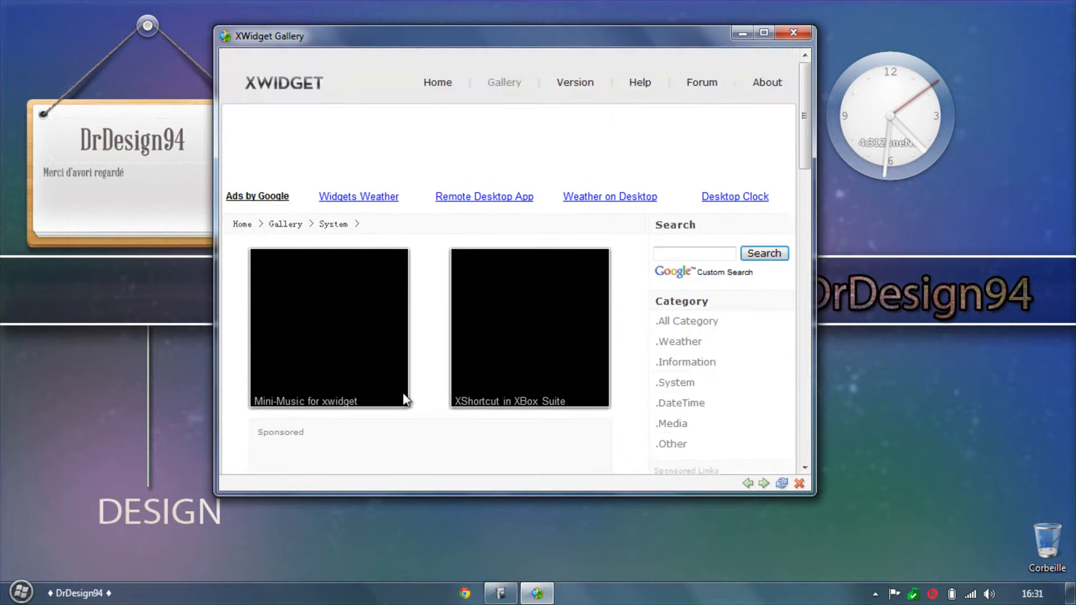
scroll(435, 375, down, 2)
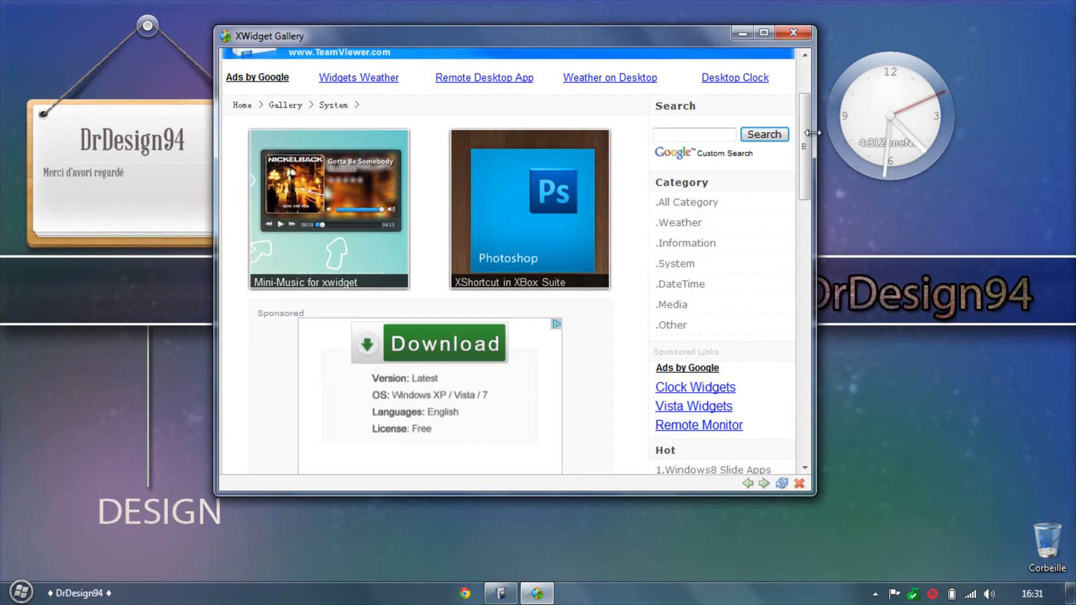
drag(806, 132, 790, 274)
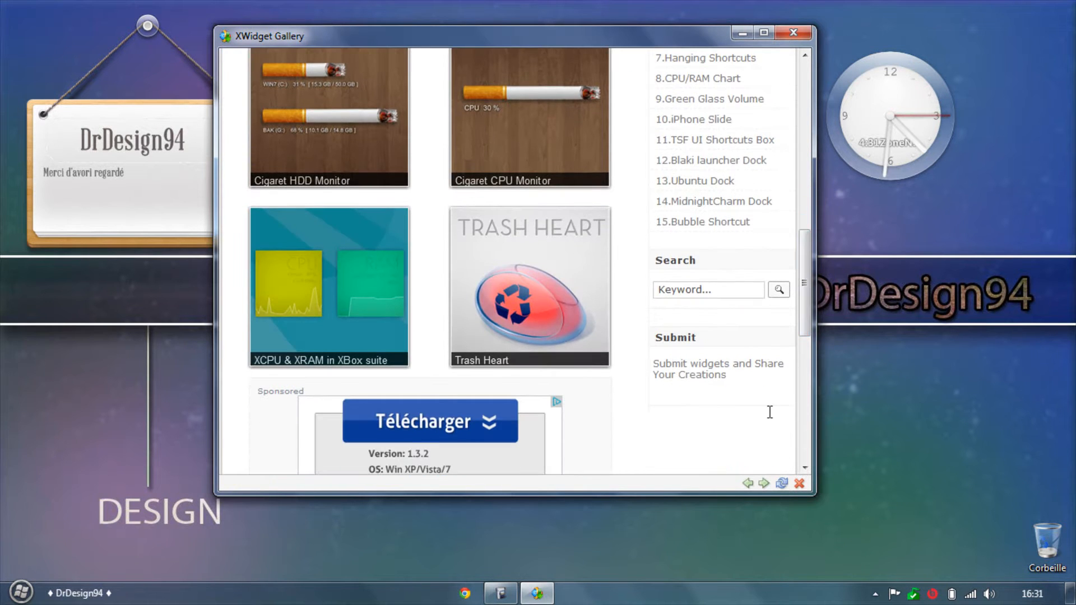
scroll(805, 301, down, 1)
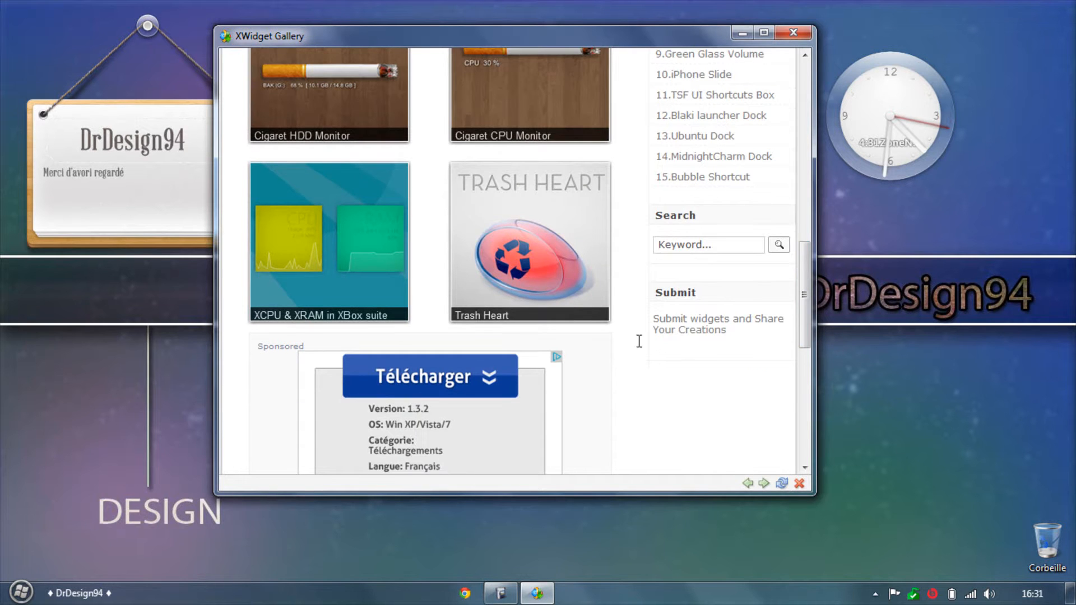
click(566, 210)
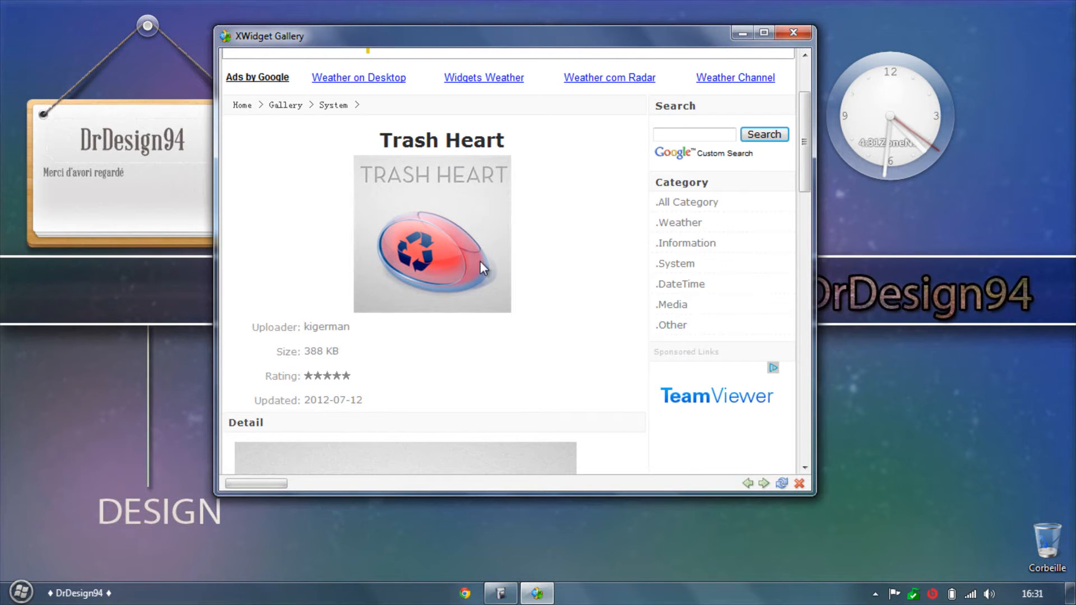
- Download and install the Trash Heart widget, and close the XWidget Gallery
drag(806, 160, 793, 333)
scroll(793, 332, down, 7)
click(295, 377)
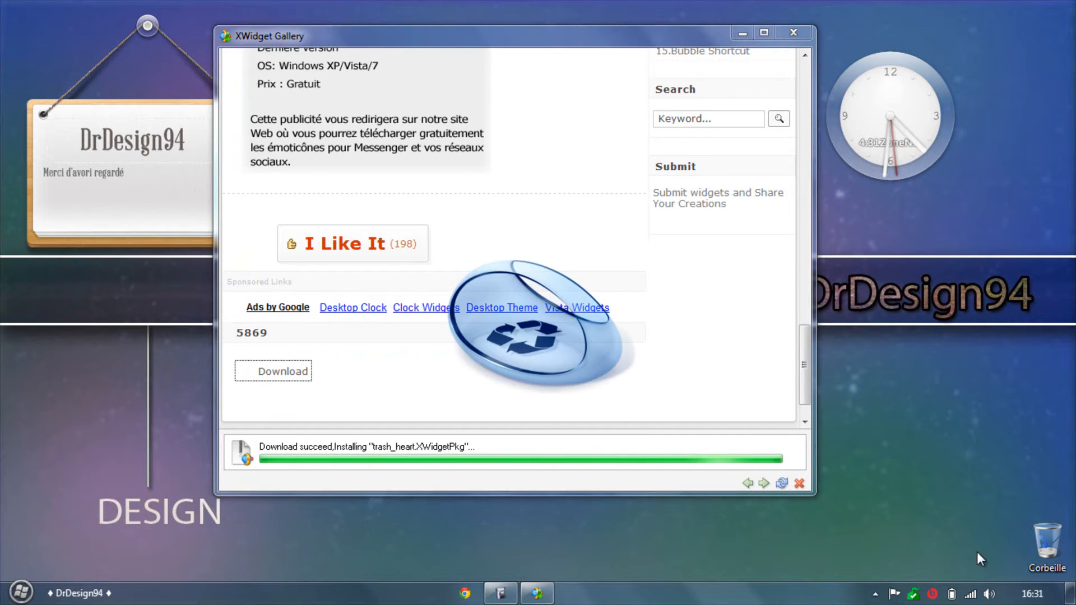
click(796, 32)
- Reduce the Trash Heart widget's zoom and move the widget close to the desktop's Corbeille icon
drag(525, 299, 452, 499)
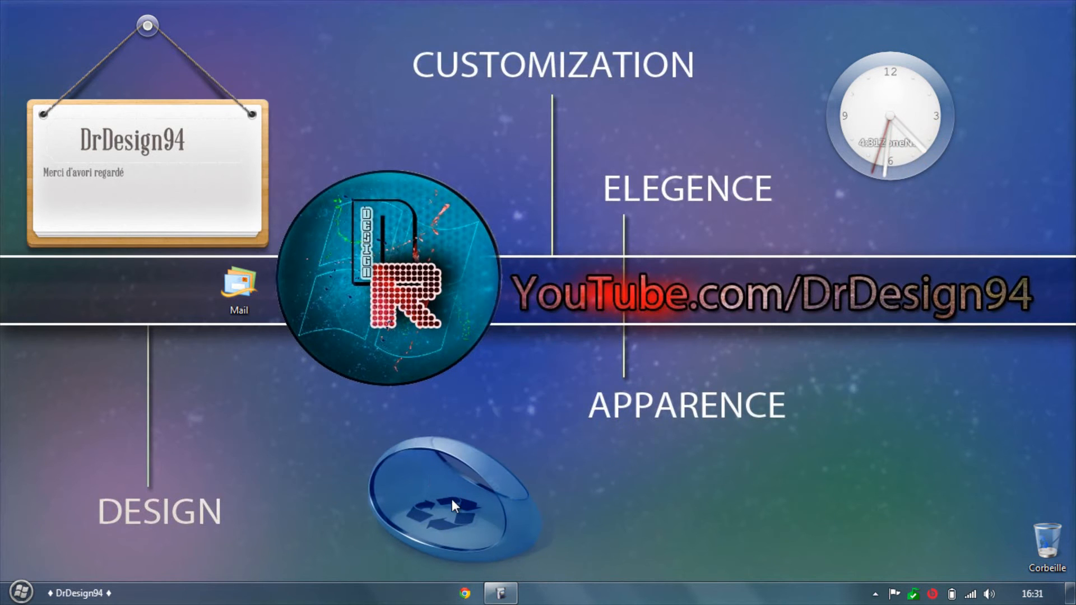
right_click(452, 499)
mouse_move(550, 353)
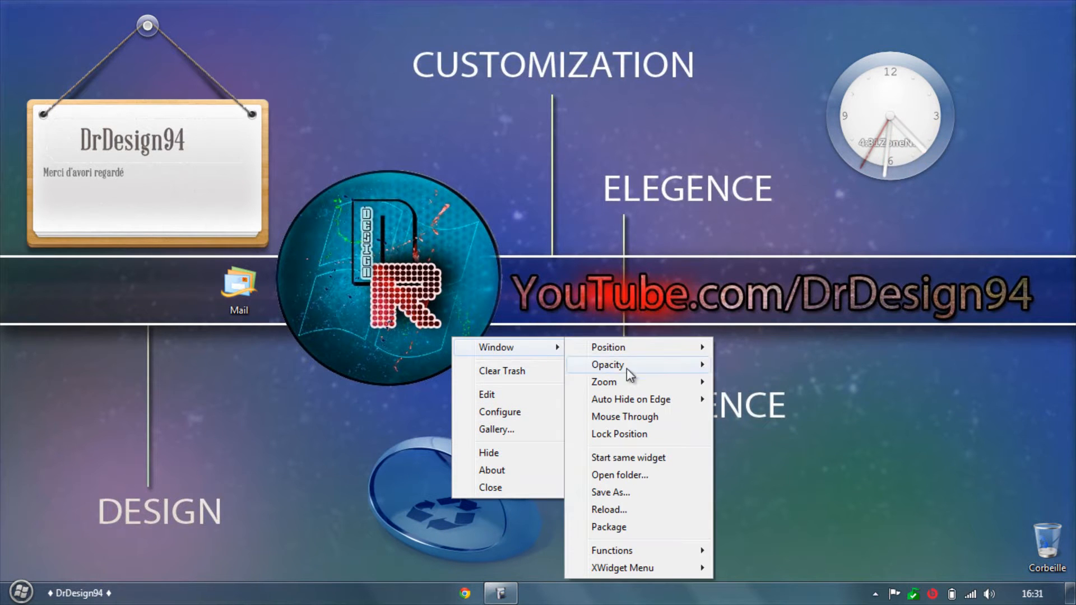
mouse_move(616, 383)
click(726, 469)
drag(453, 471, 972, 553)
- Move the Corbeille icon to the empty area below the round logo and check its properties without changing them
drag(1065, 554, 394, 448)
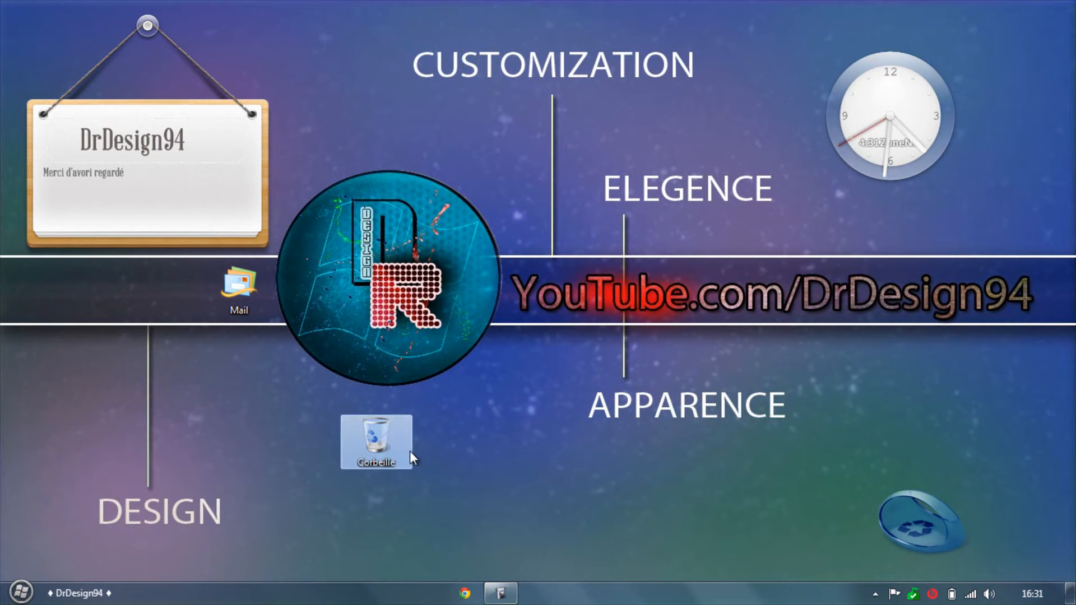
right_click(372, 449)
click(385, 560)
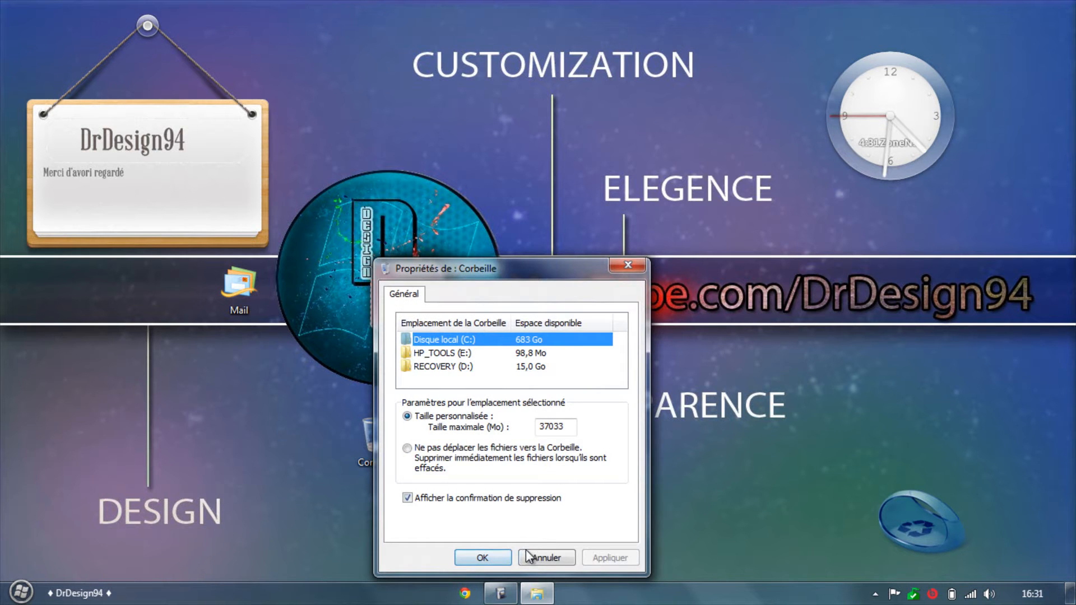
click(530, 556)
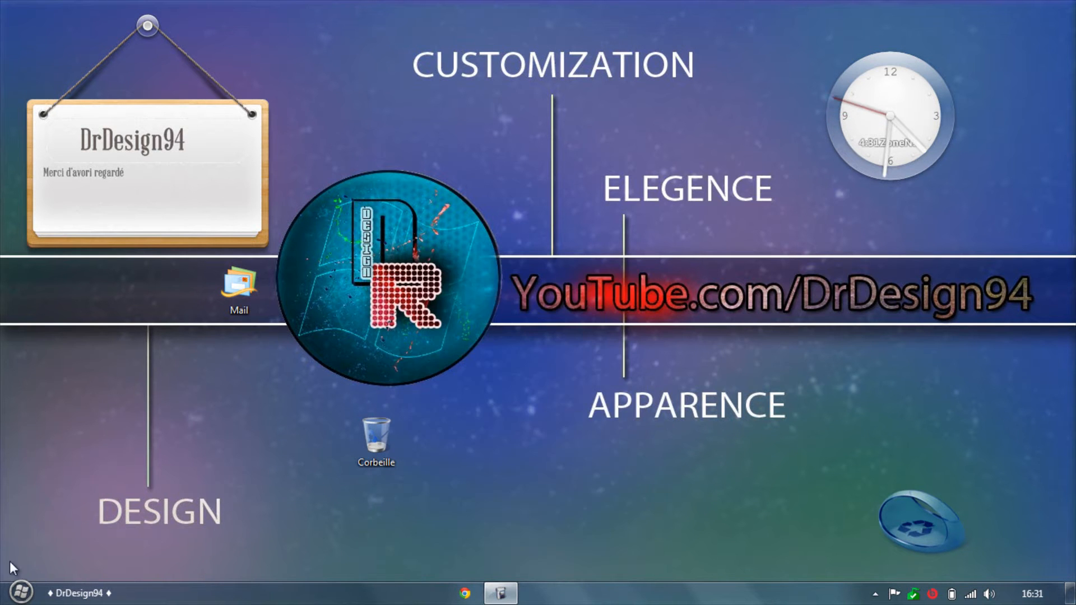
drag(377, 443, 320, 438)
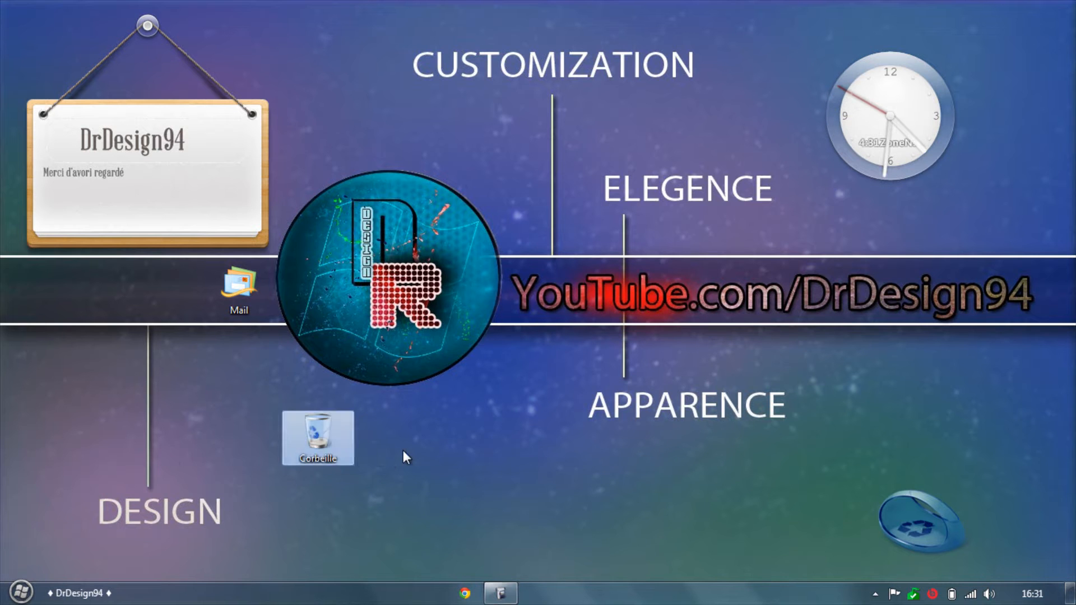
- Search Windows for "changer les ic" to look for the icon-changing settings, and dismiss the search
click(80, 466)
key(super)
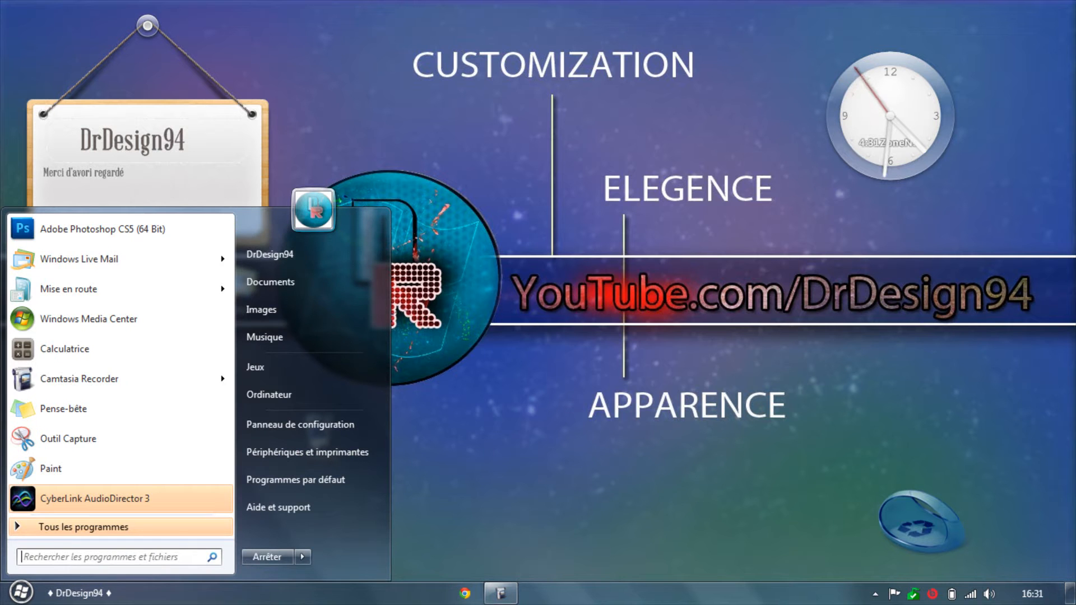
text(chan)
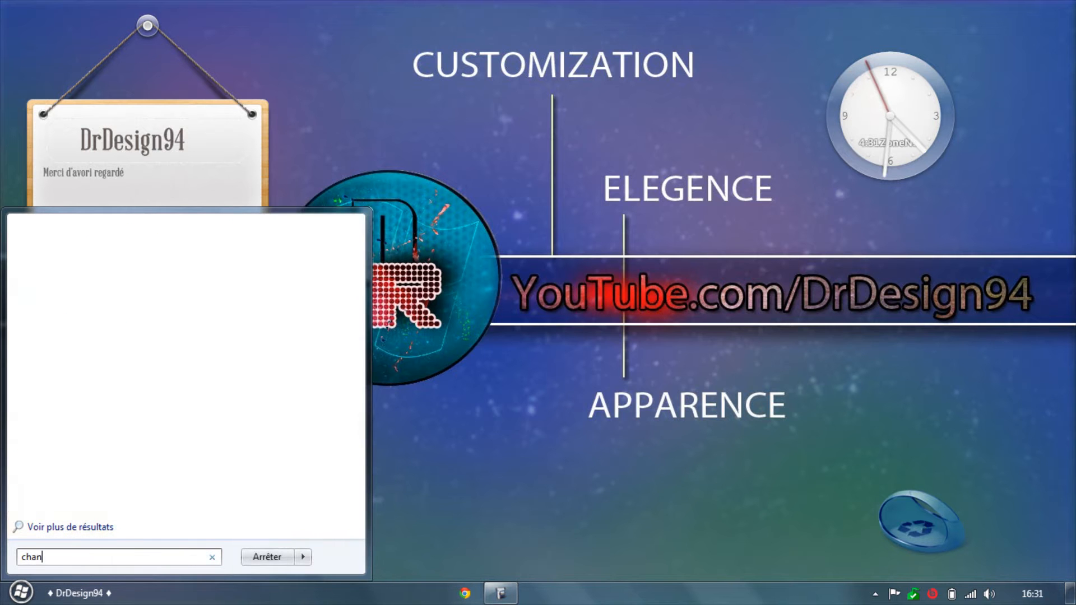
text(ger les ic)
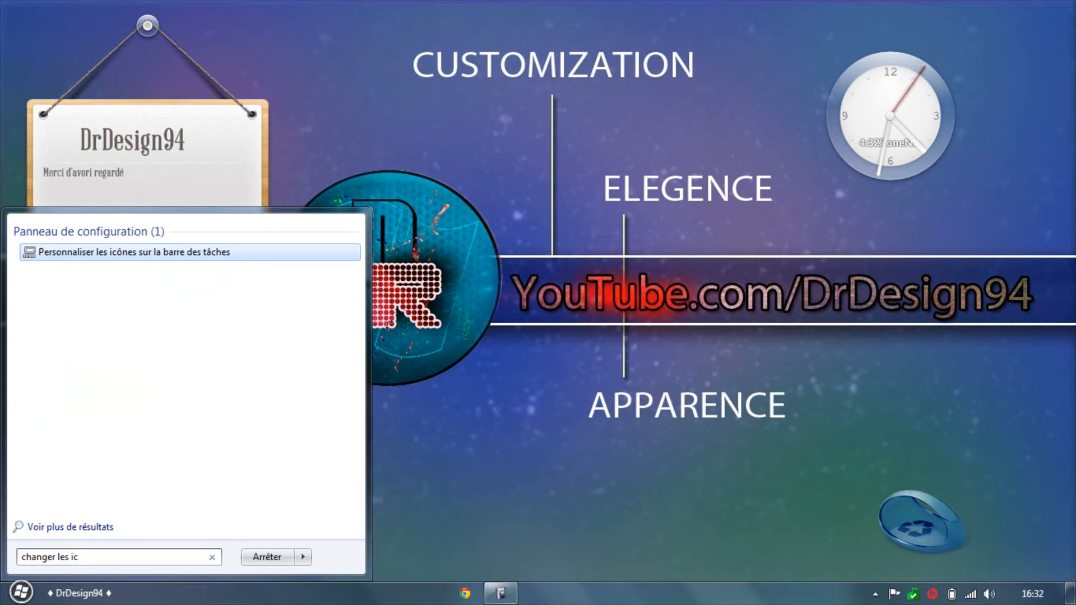
click(472, 507)
- Return the Corbeille icon to its original desktop corner and place the Trash Heart widget right beside it
drag(311, 438, 537, 452)
right_click(560, 452)
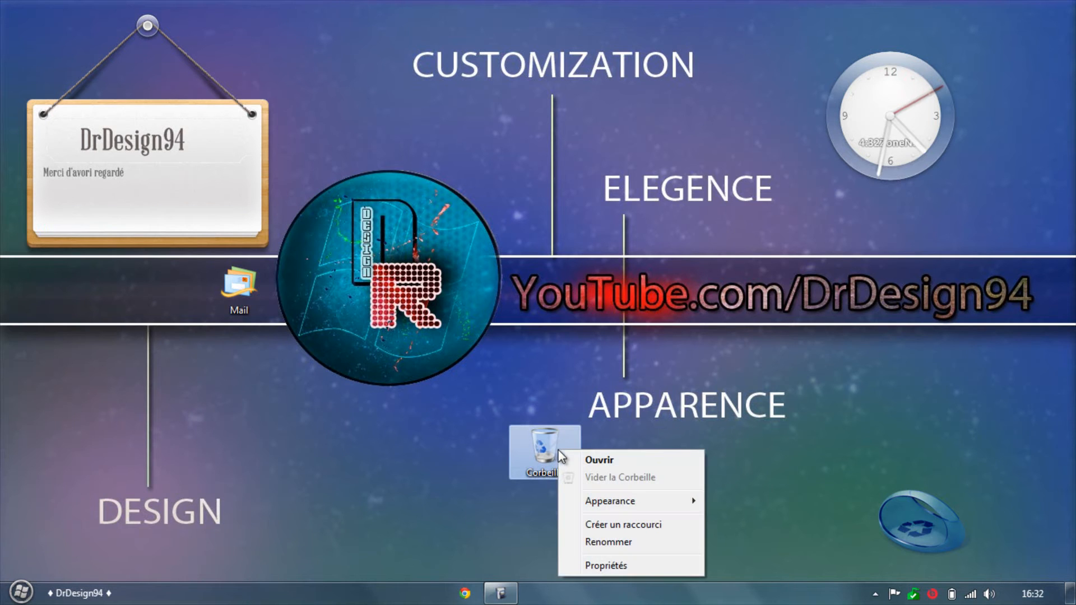
click(447, 501)
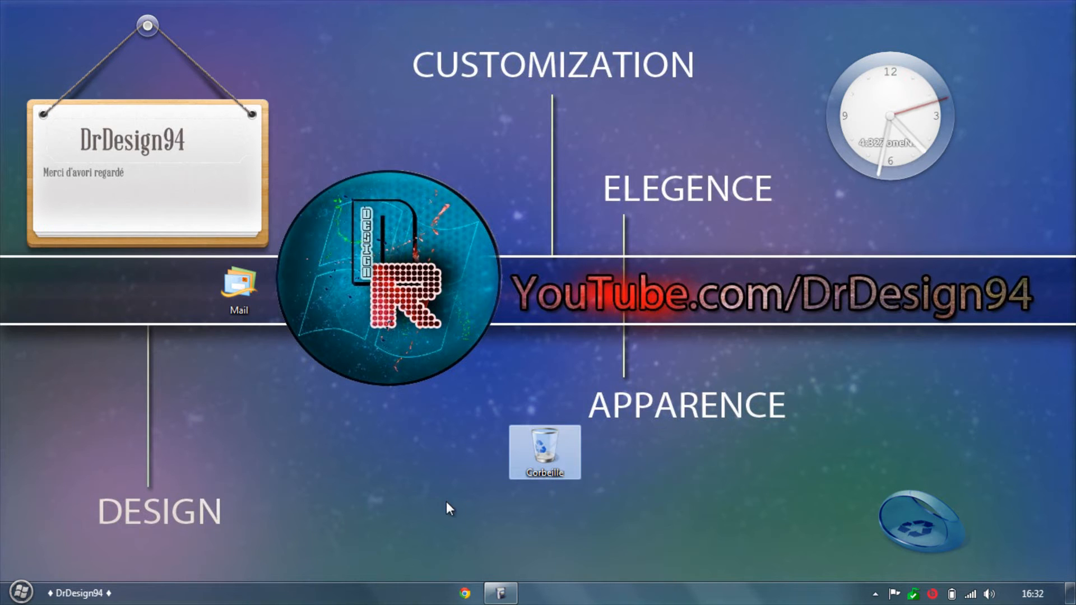
drag(522, 469, 403, 474)
drag(409, 475, 1041, 545)
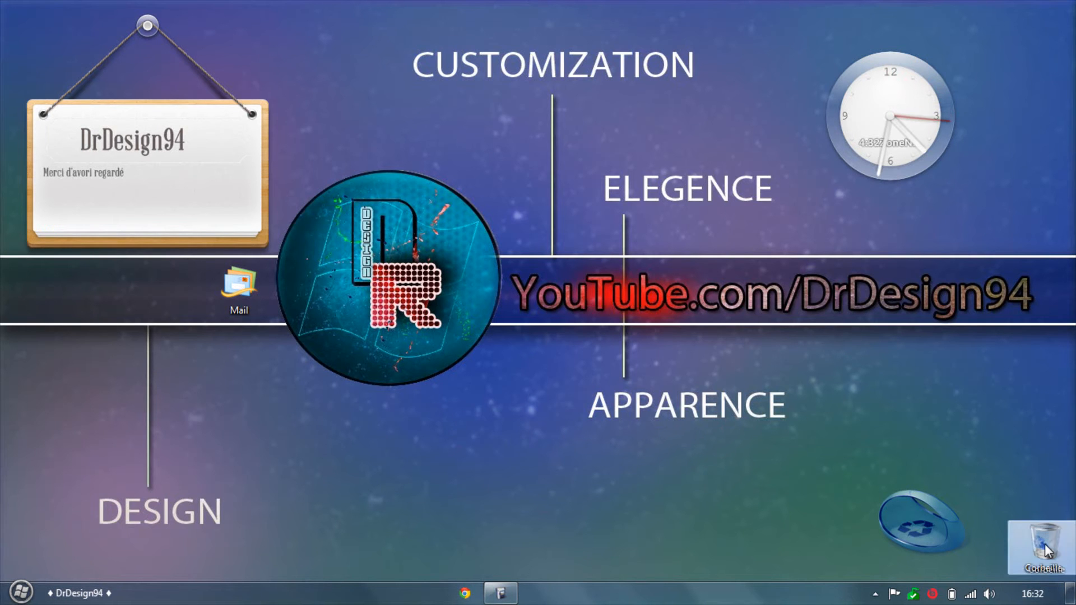
drag(917, 536, 873, 543)
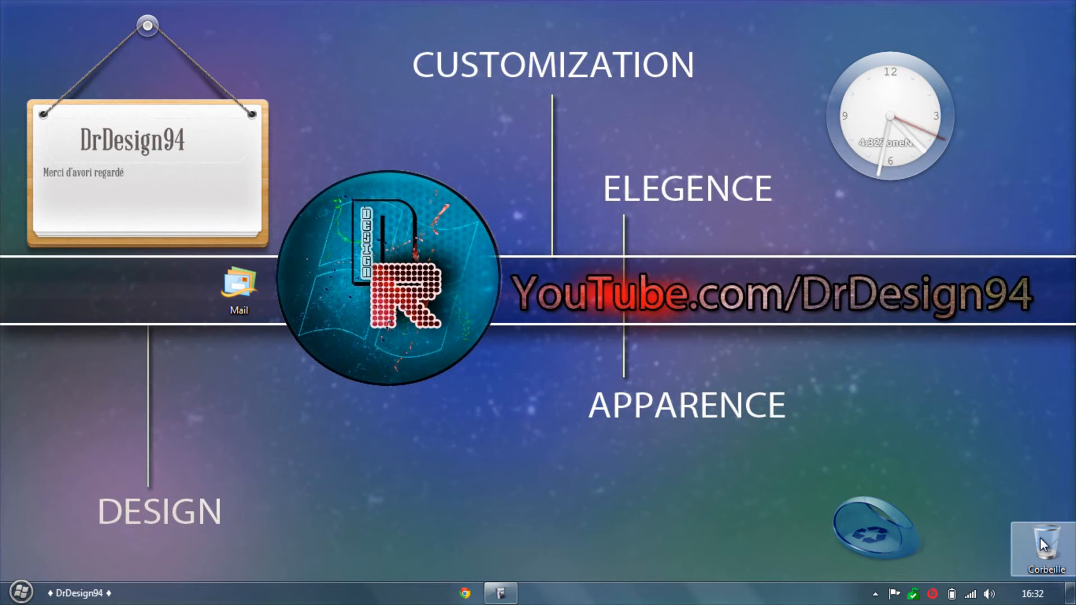
drag(893, 545, 990, 553)
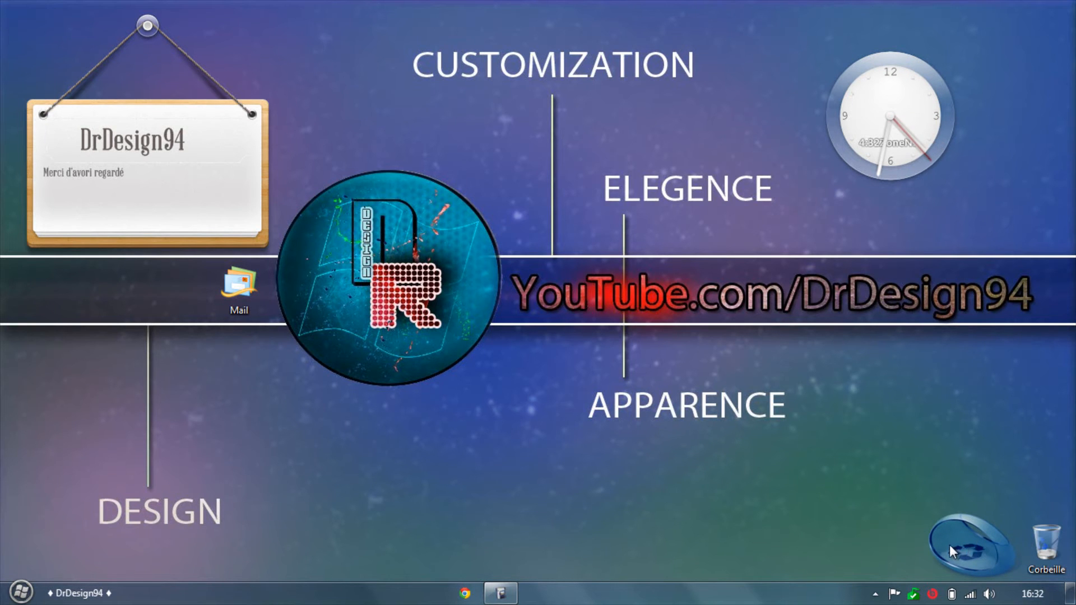
- Create a new text document on the desktop and delete it to the Corbeille
right_click(297, 492)
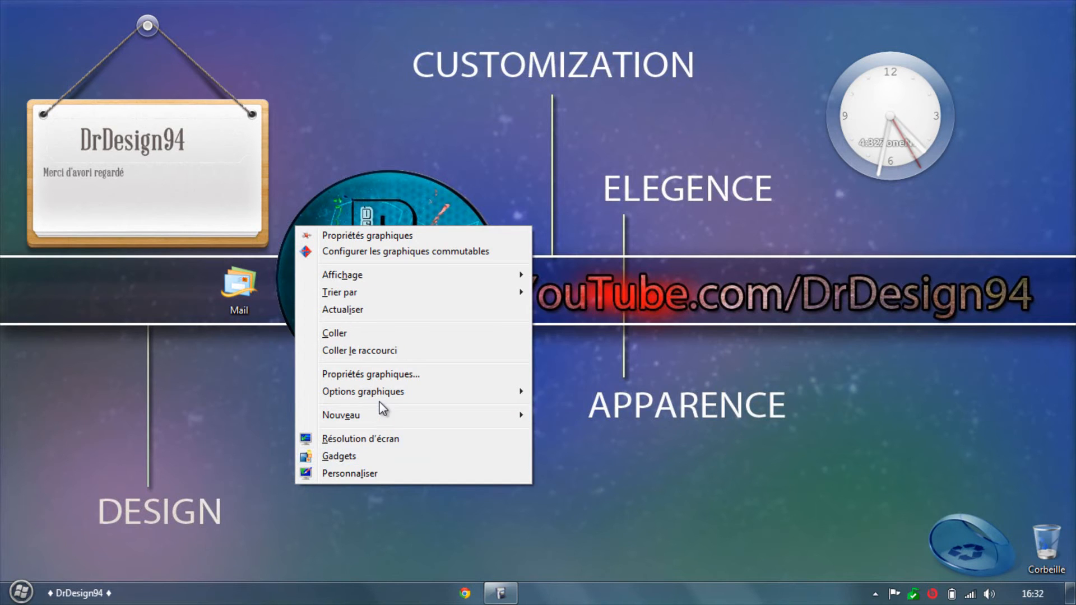
mouse_move(485, 416)
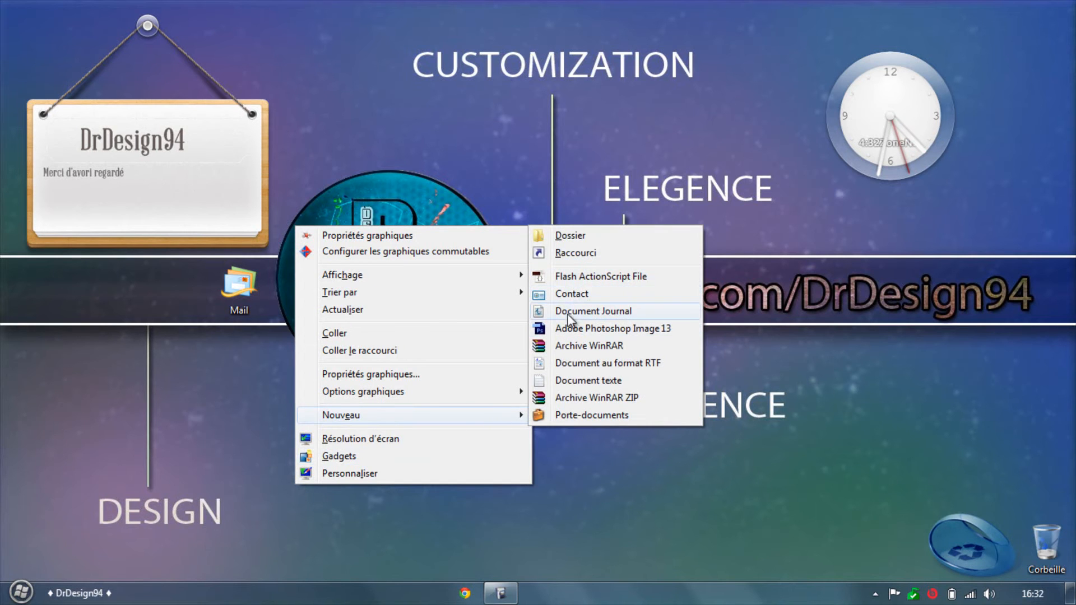
click(559, 382)
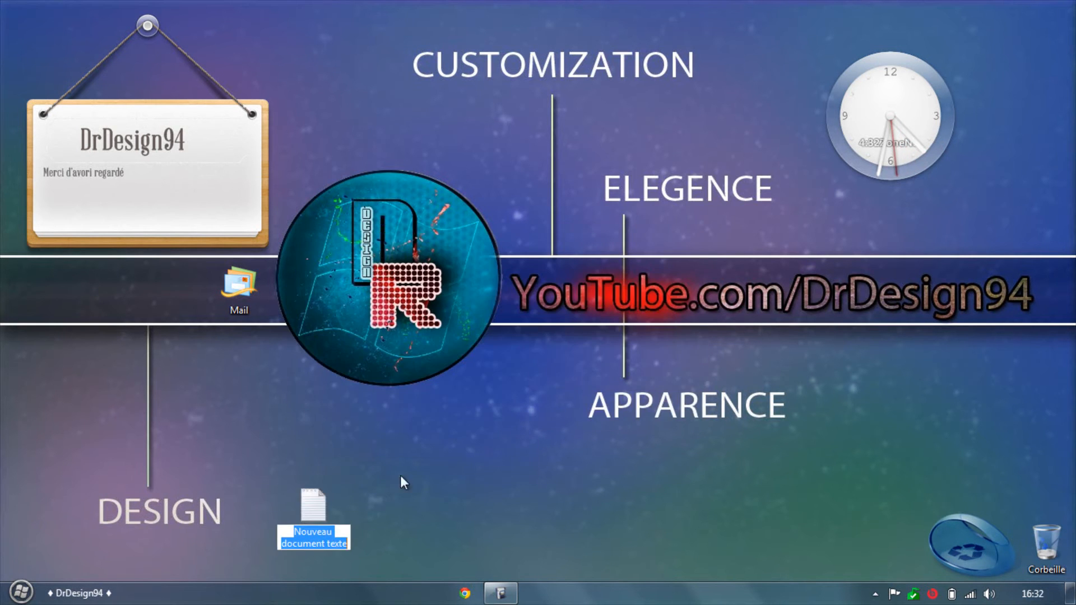
key(Delete)
key(Return)
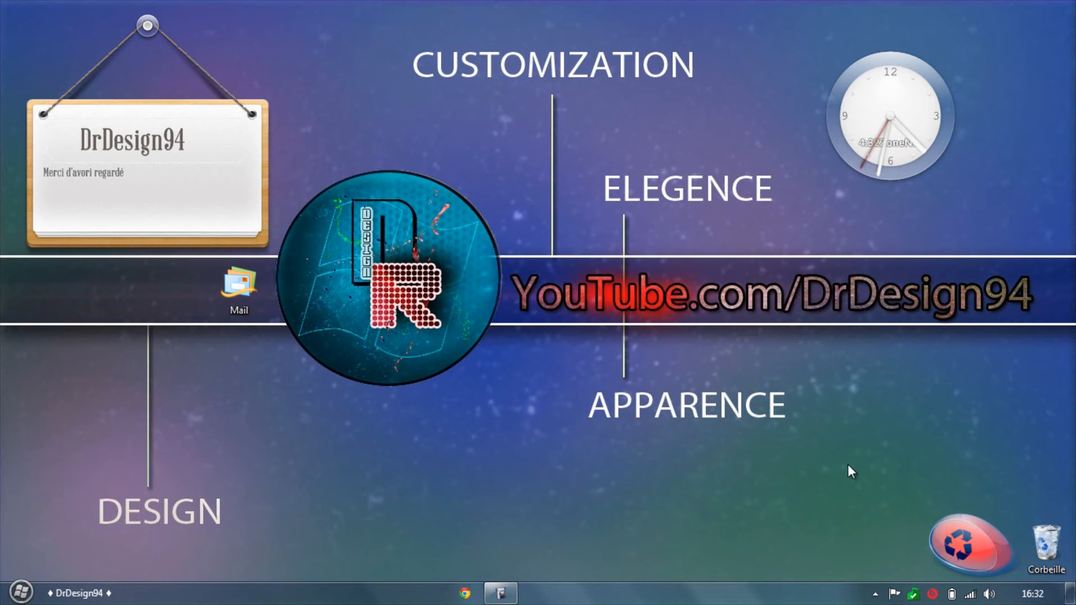
- Empty the Corbeille using the Trash Heart widget's Clear Trash command
right_click(953, 537)
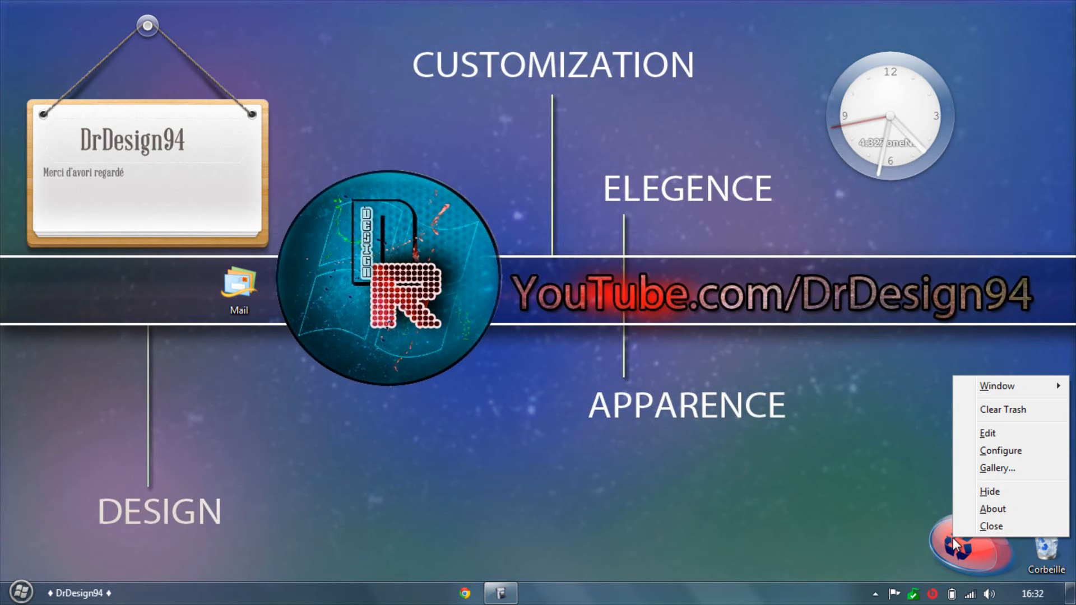
click(997, 411)
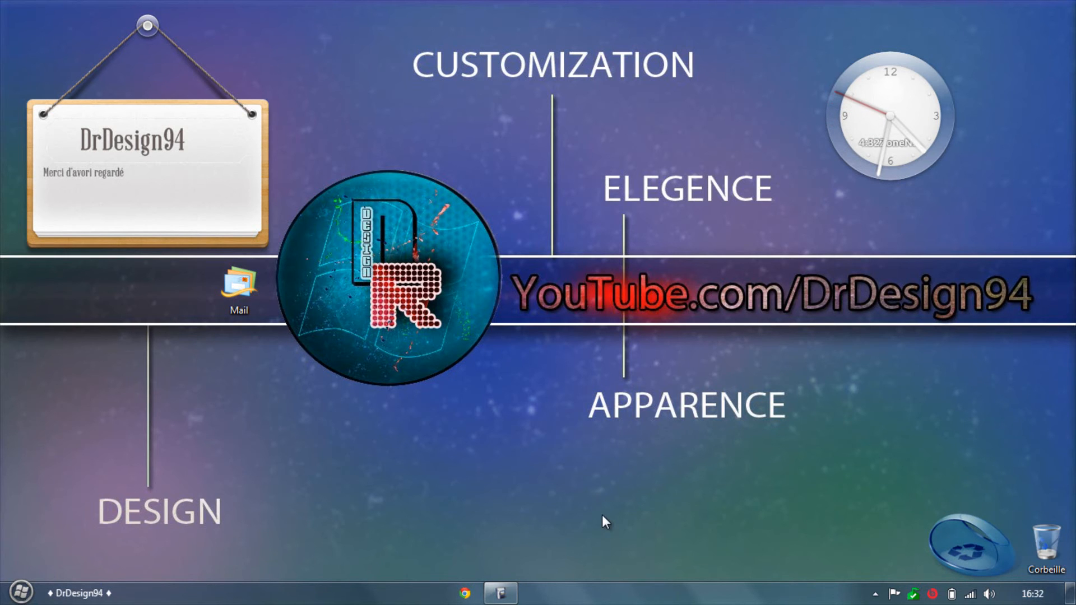
click(192, 141)
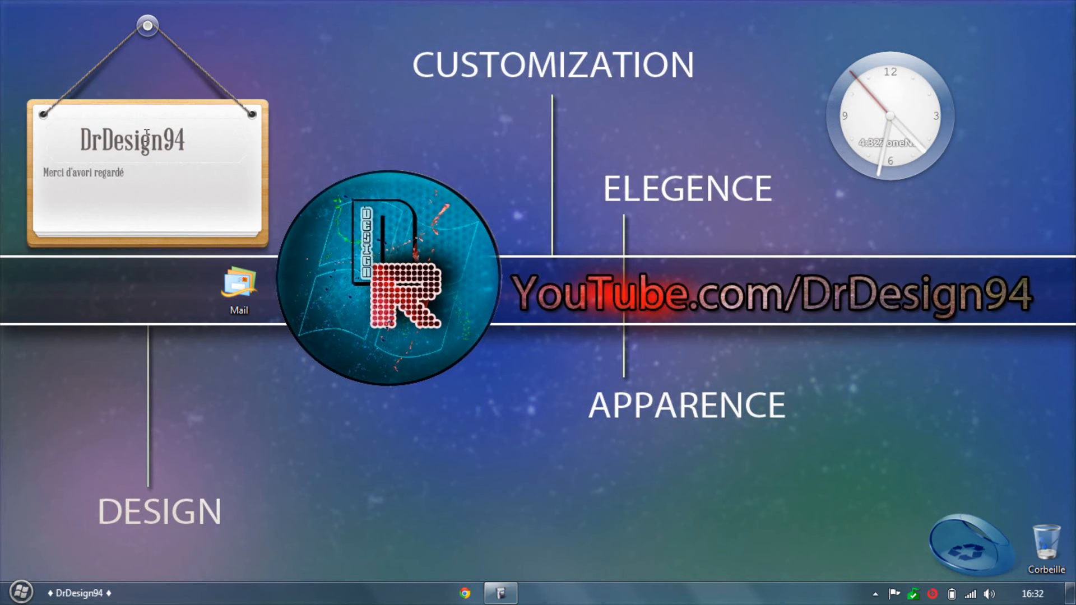
drag(73, 137, 193, 131)
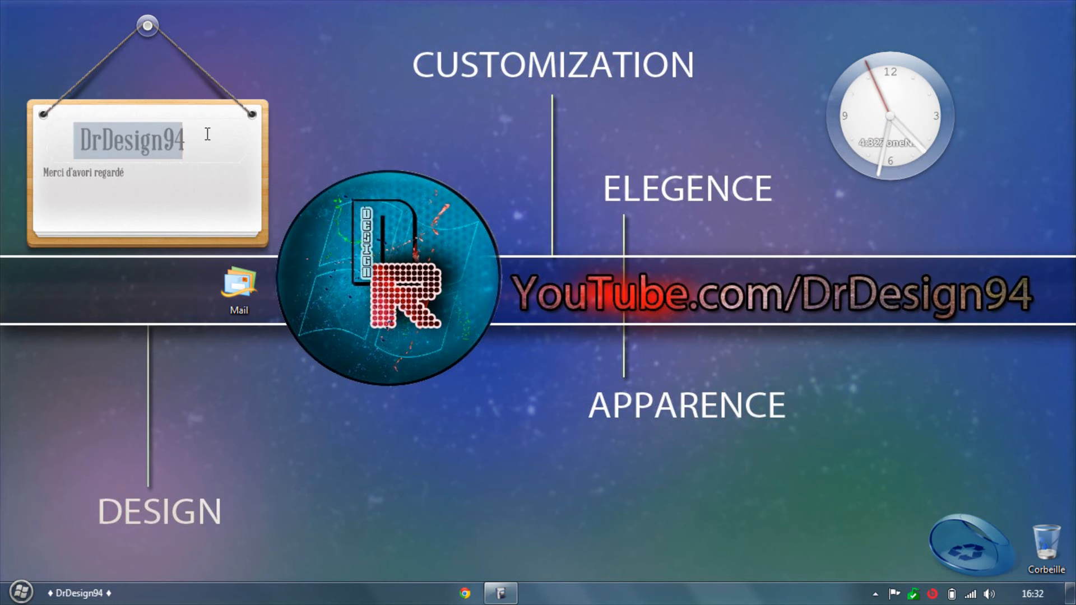
click(192, 131)
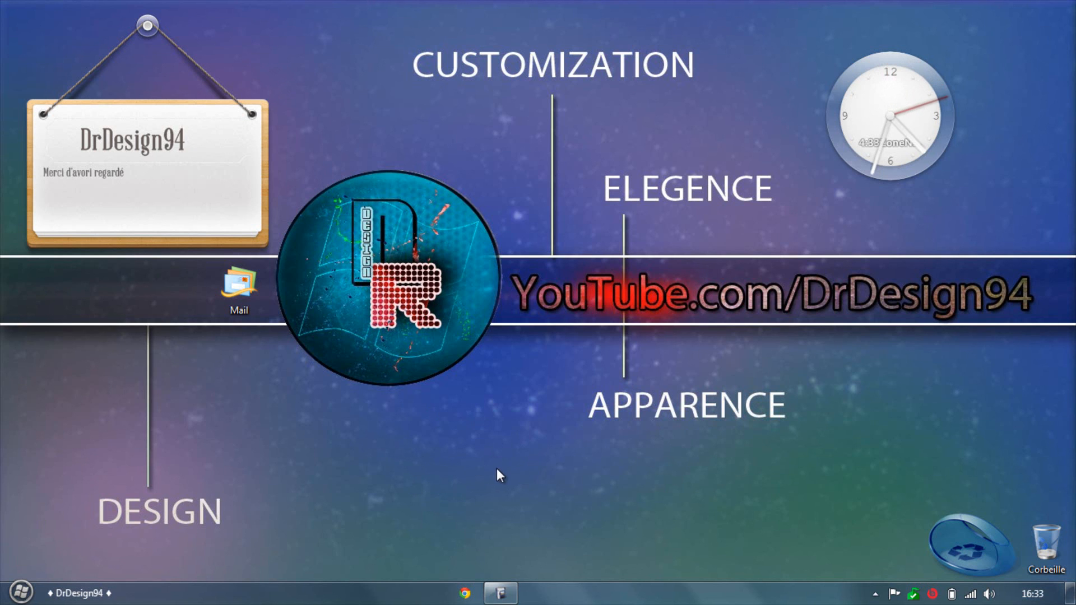
click(498, 595)
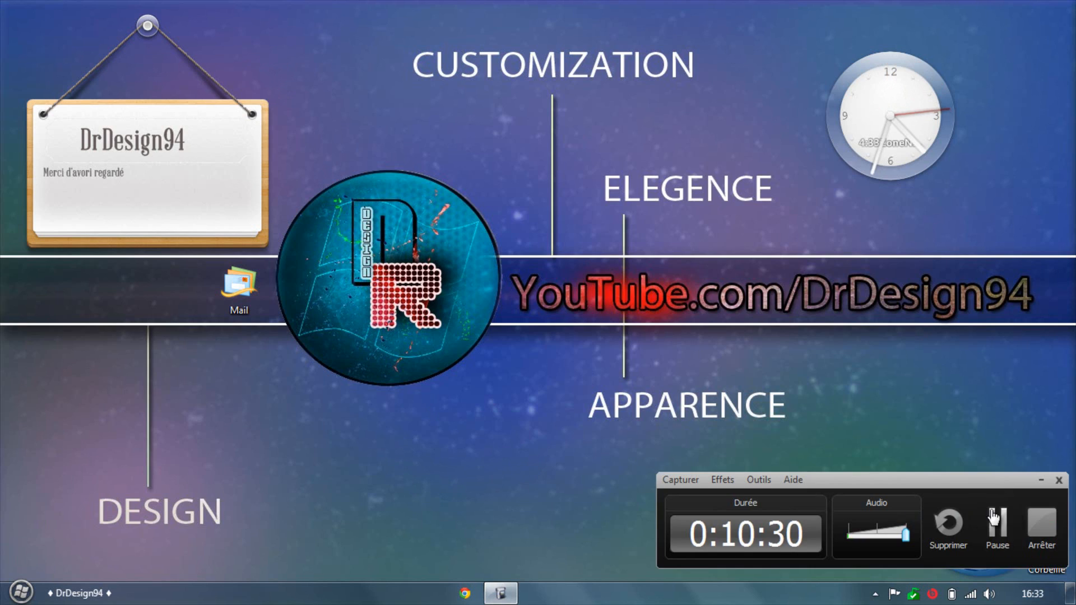